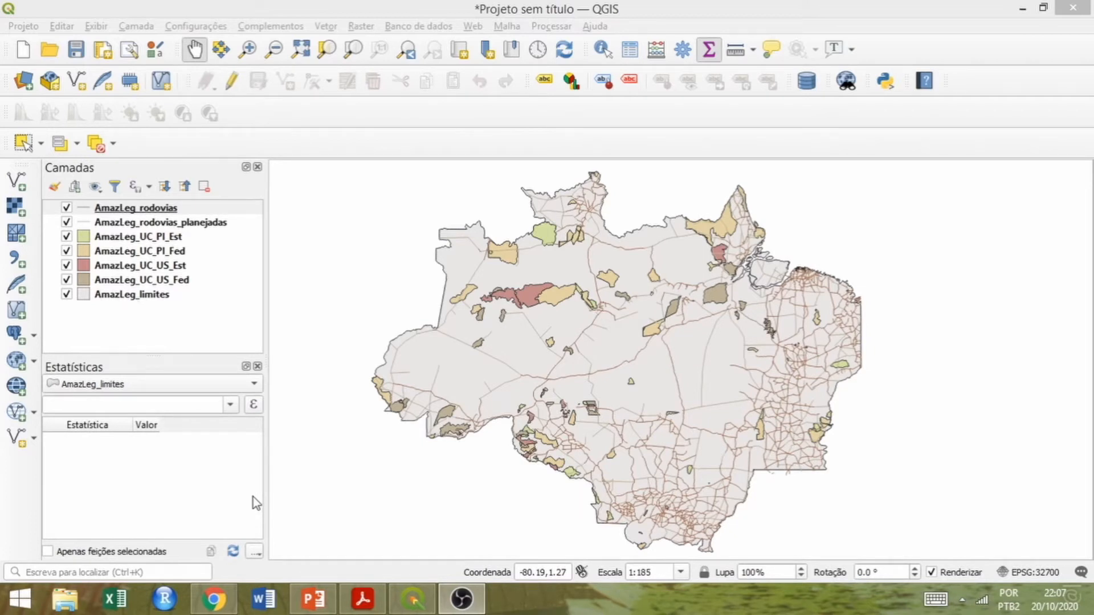
Set the coordinate system of the AmazLeg_rodovias layer to WGS 84 / UTM grid system (southern hemisphere), EPSG:32700.
right_click(132, 211)
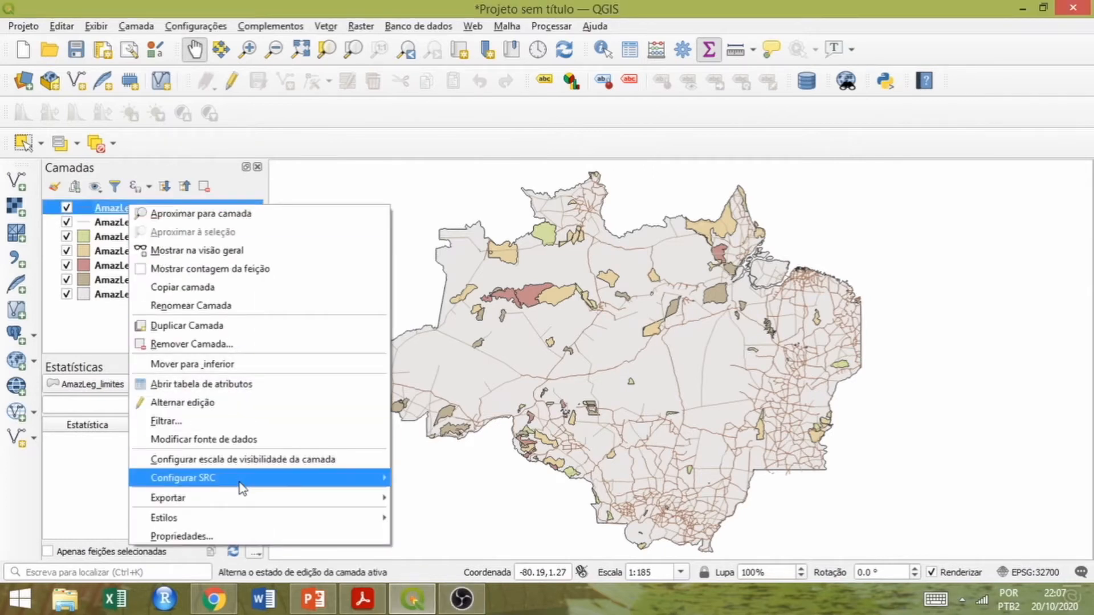
mouse_move(246, 478)
click(406, 478)
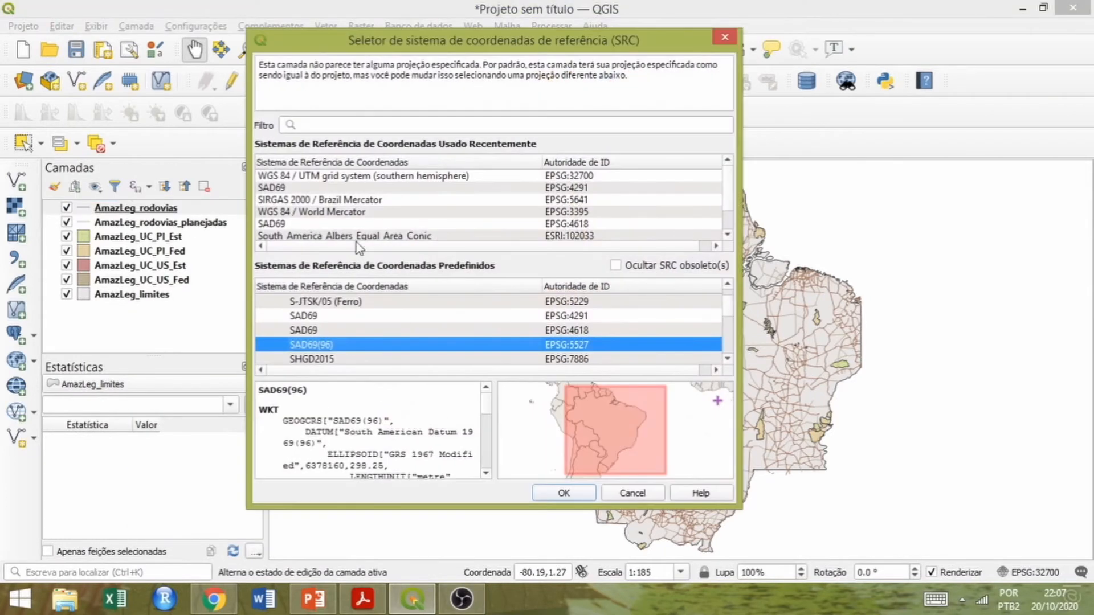
click(316, 178)
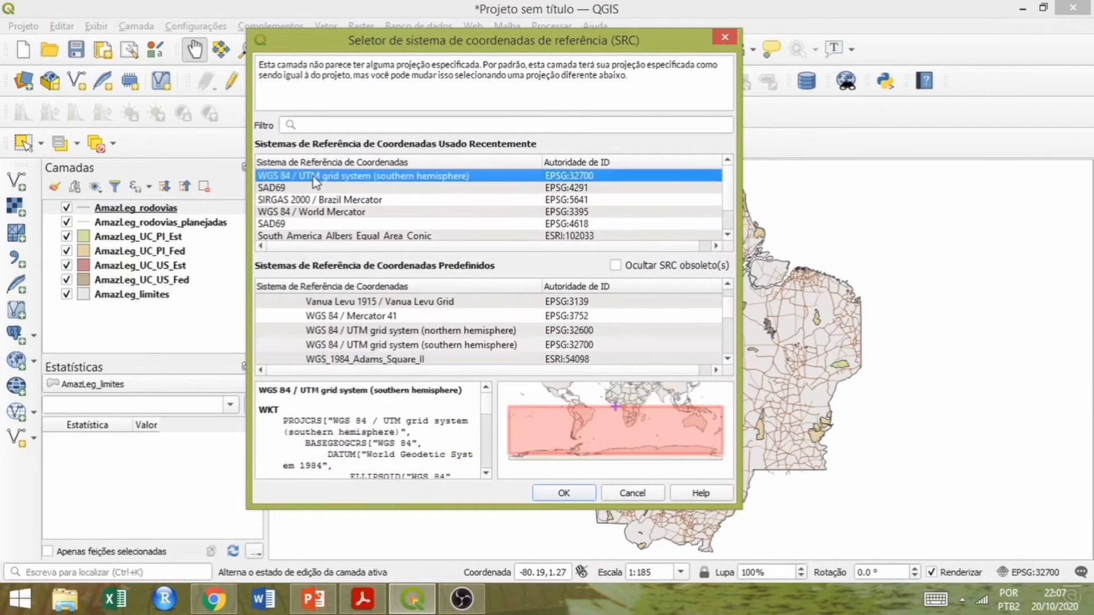
click(561, 494)
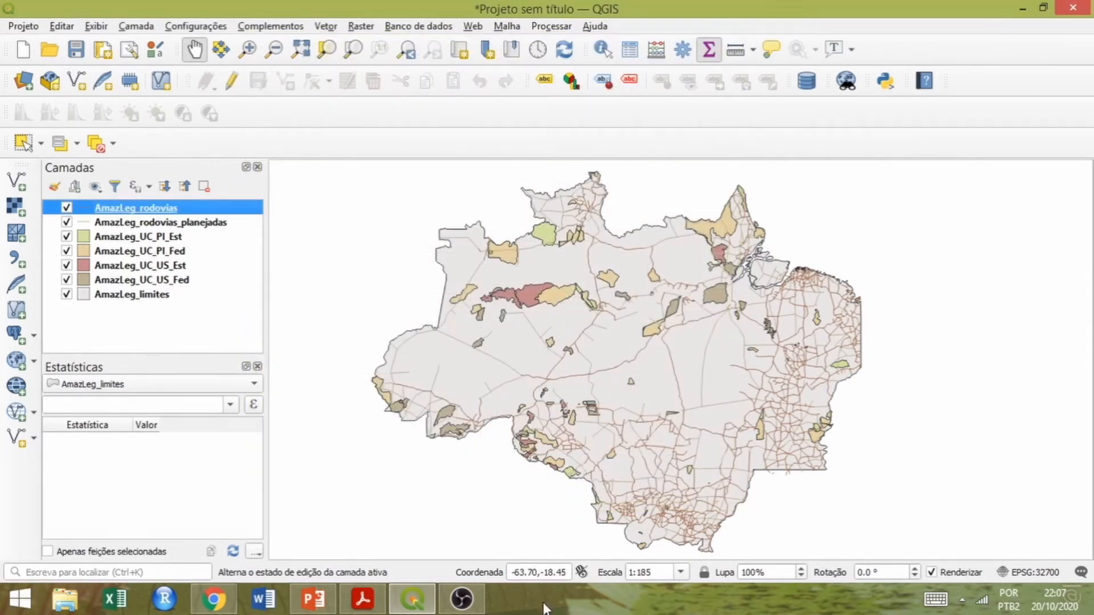
Create a temporary buffer around AmazLeg_rodovias with a distance of 0.25 and view it on the map.
click(325, 27)
mouse_move(345, 46)
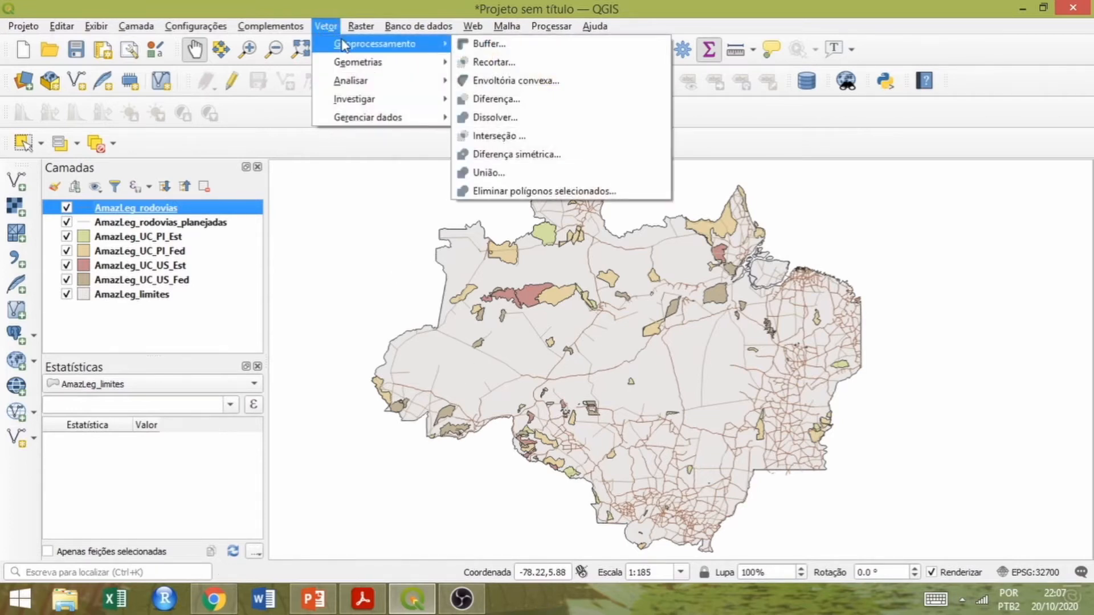
click(489, 44)
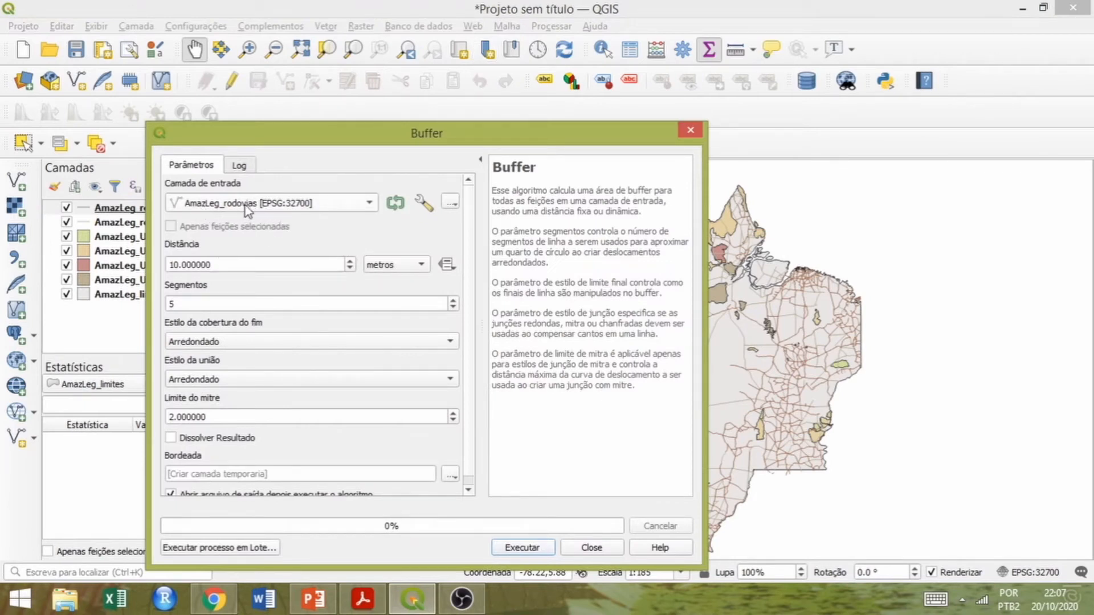
drag(224, 265, 150, 265)
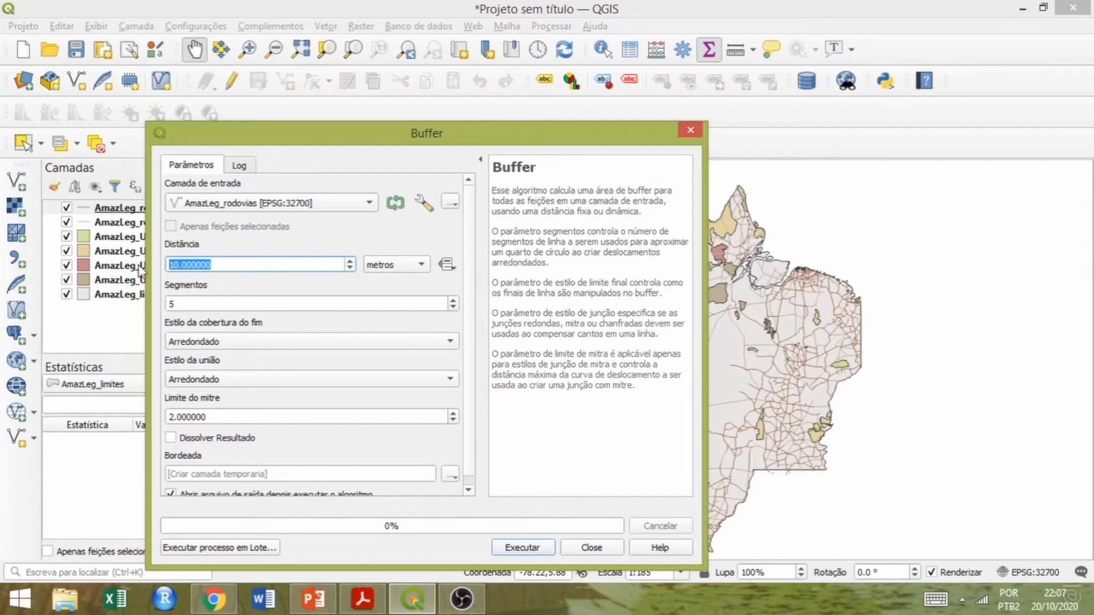
text(0.25)
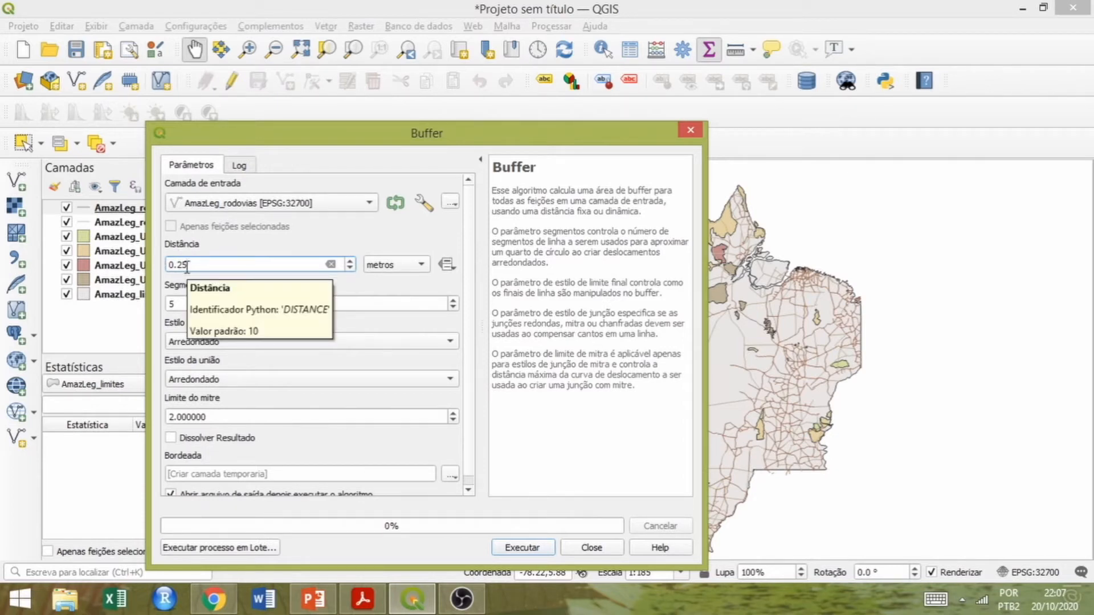
click(530, 547)
drag(510, 144, 179, 152)
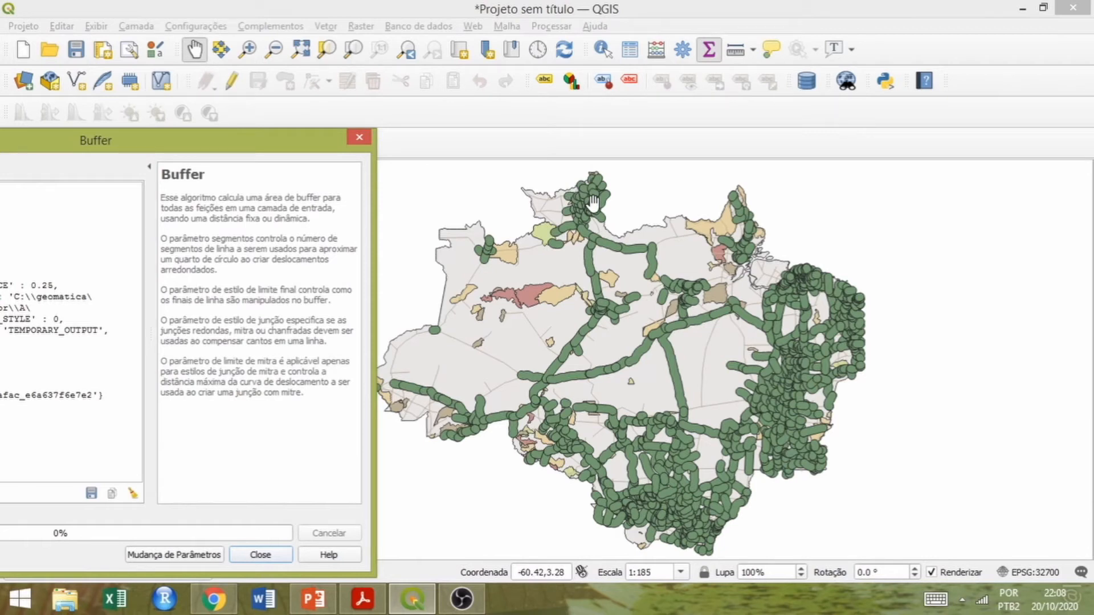
drag(293, 140, 638, 90)
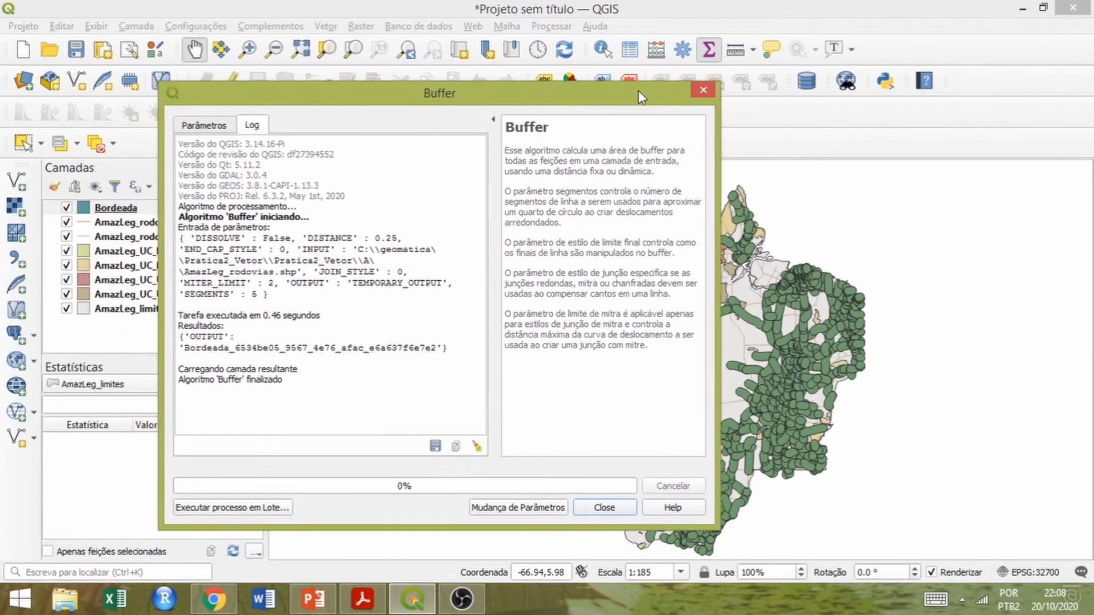
Run the AmazLeg_rodovias buffer again with the result dissolved, and close the Buffer tool.
click(204, 126)
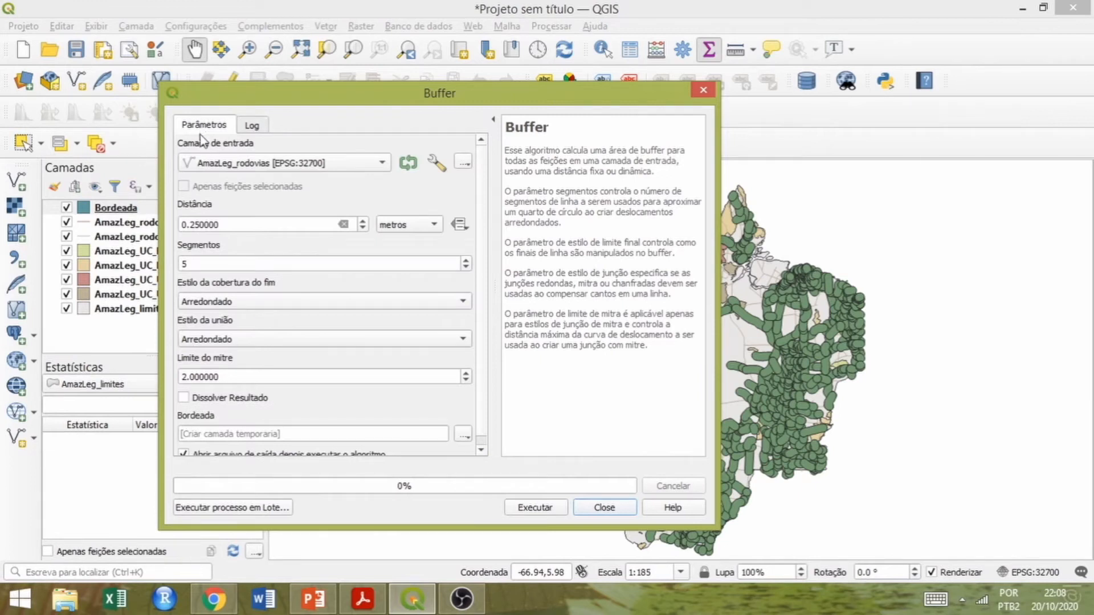
click(183, 399)
click(549, 511)
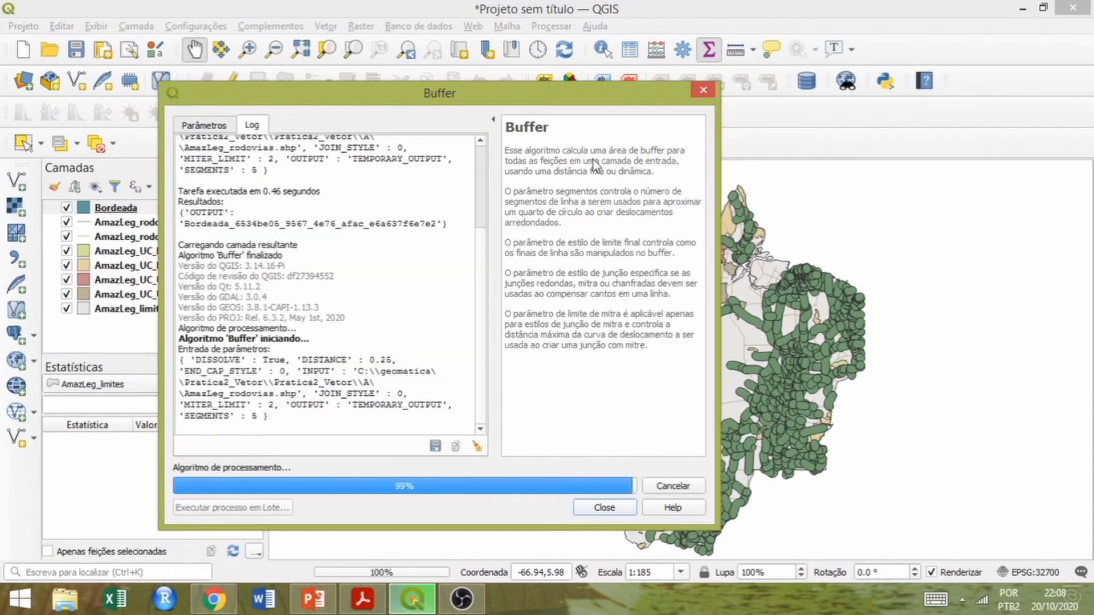
drag(563, 97, 302, 110)
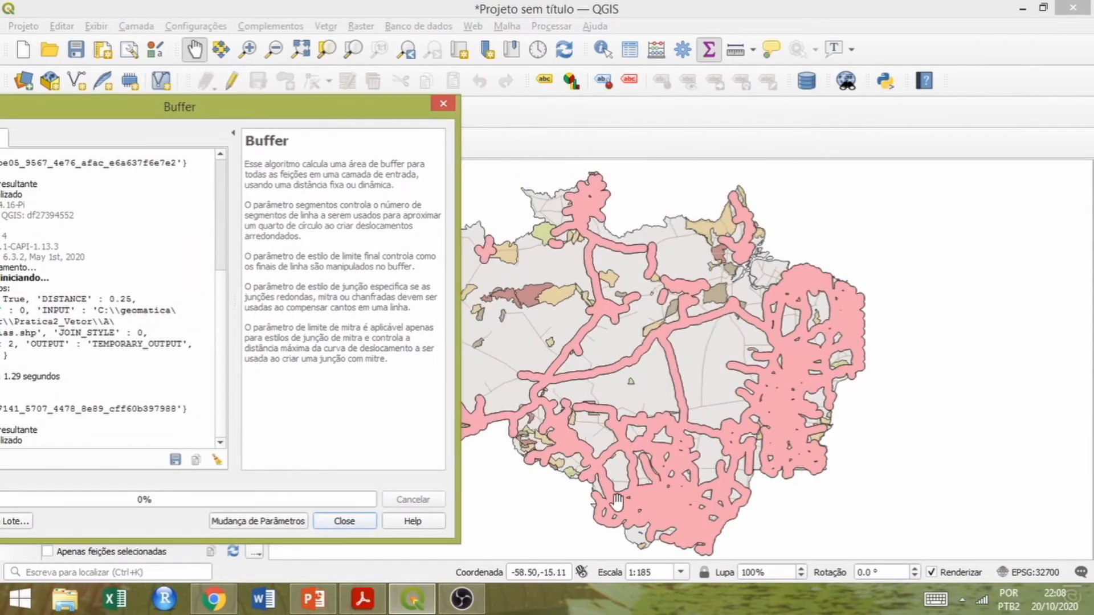
click(344, 522)
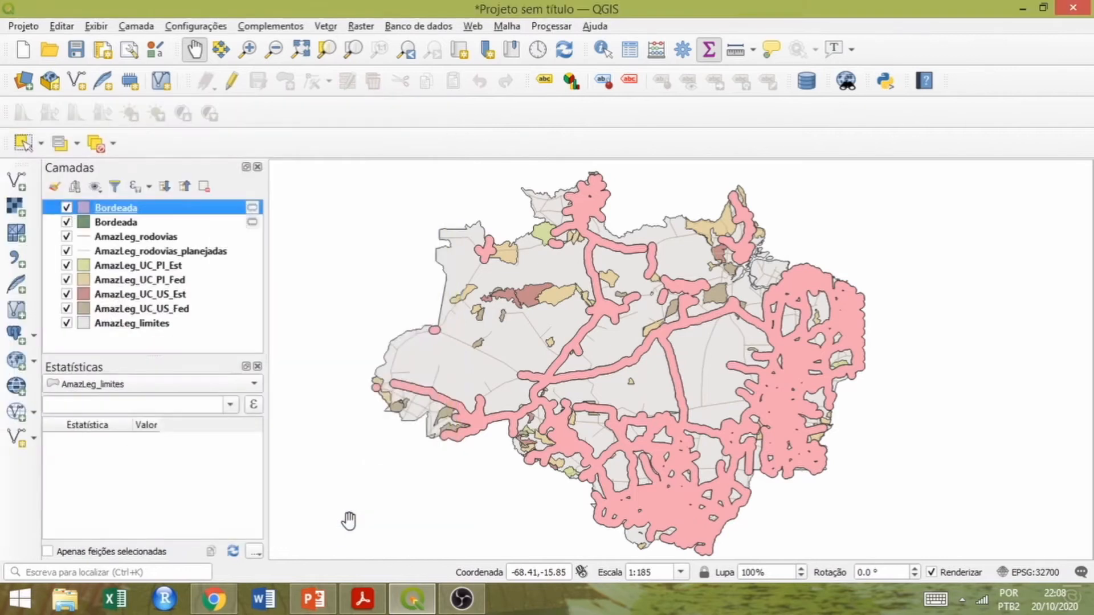
Compare the dissolved and undissolved buffers, and remove the undissolved Bordeada layer from the project.
click(67, 208)
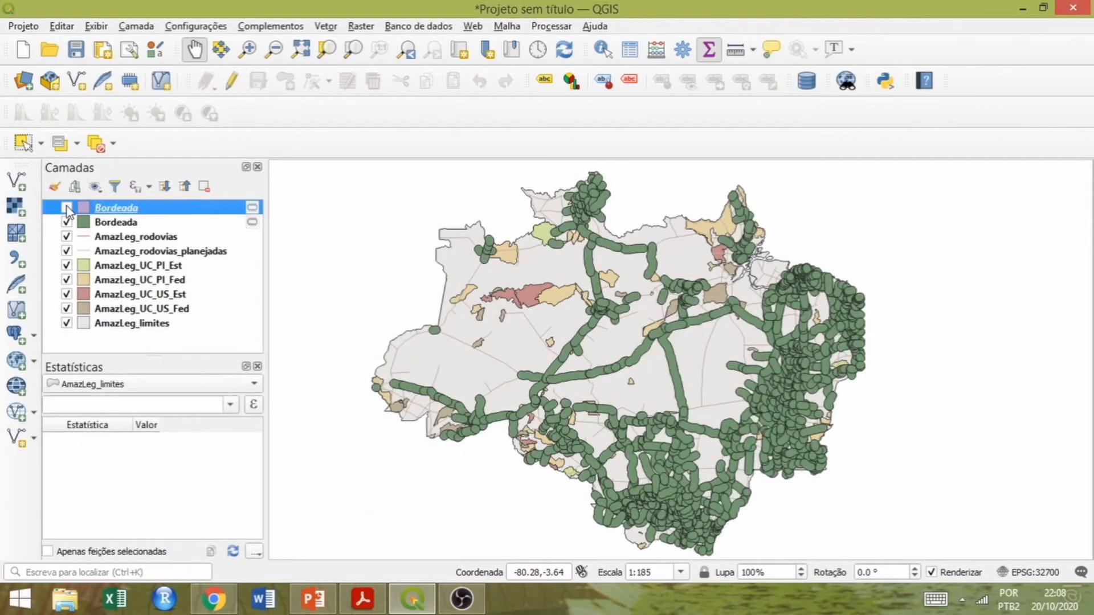
click(67, 208)
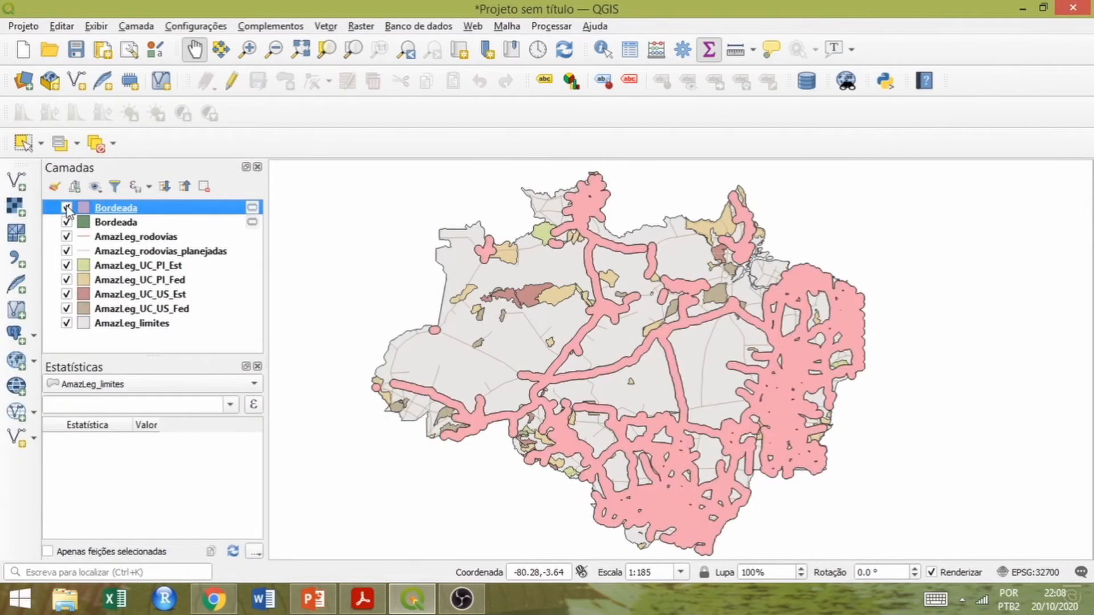
right_click(112, 222)
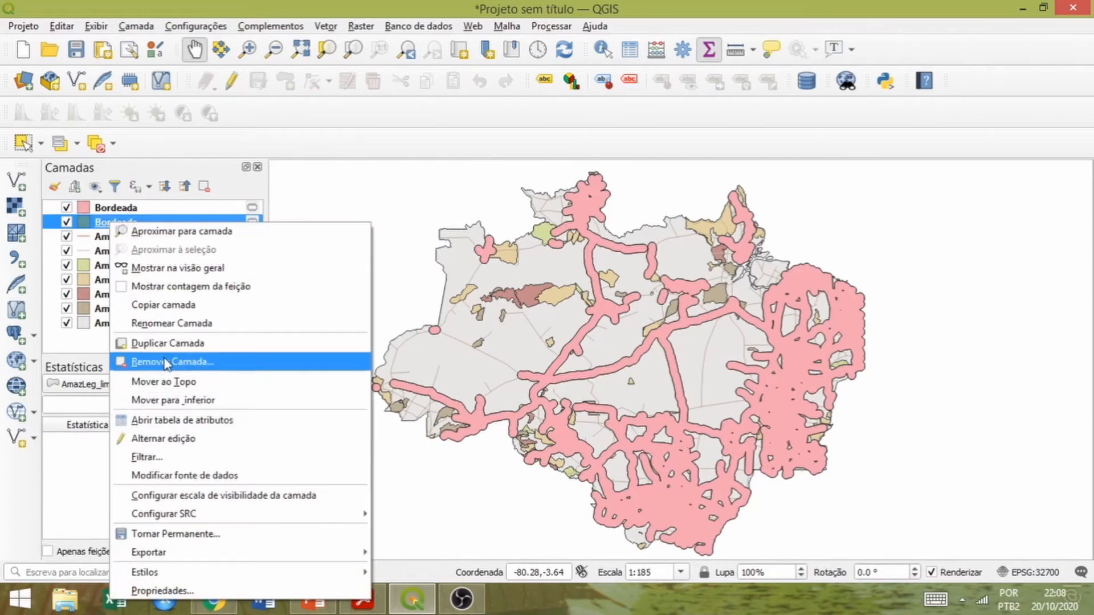
click(167, 364)
click(536, 317)
Rename the remaining dissolved buffer layer as Bordeada1.
right_click(124, 208)
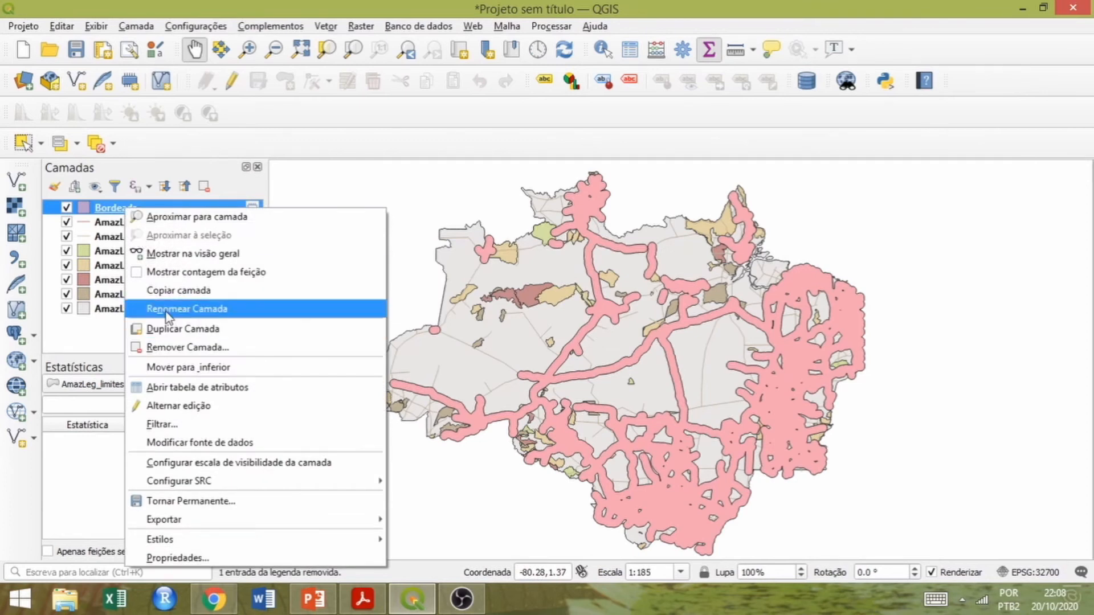
click(166, 311)
click(132, 207)
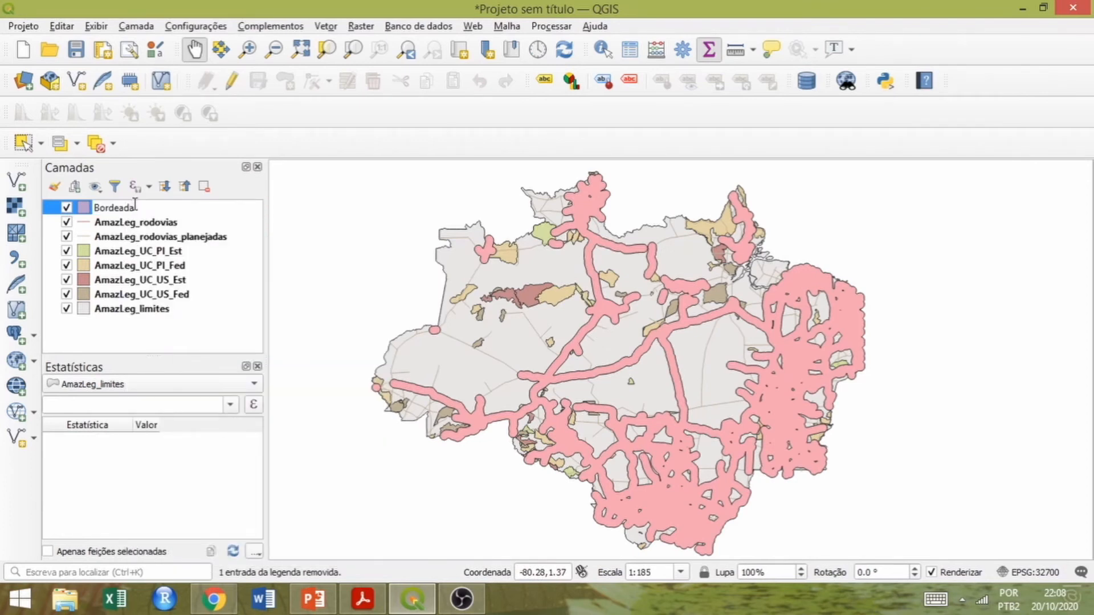
text(1)
Start a buffer of the AmazLeg_rodovias_planejadas layer.
click(182, 242)
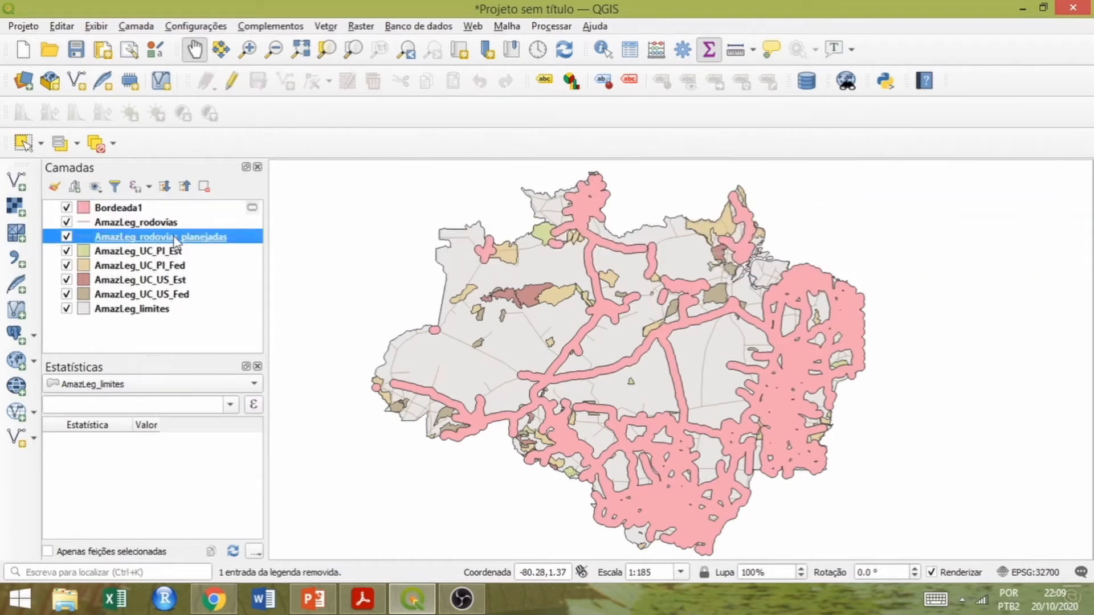
click(331, 28)
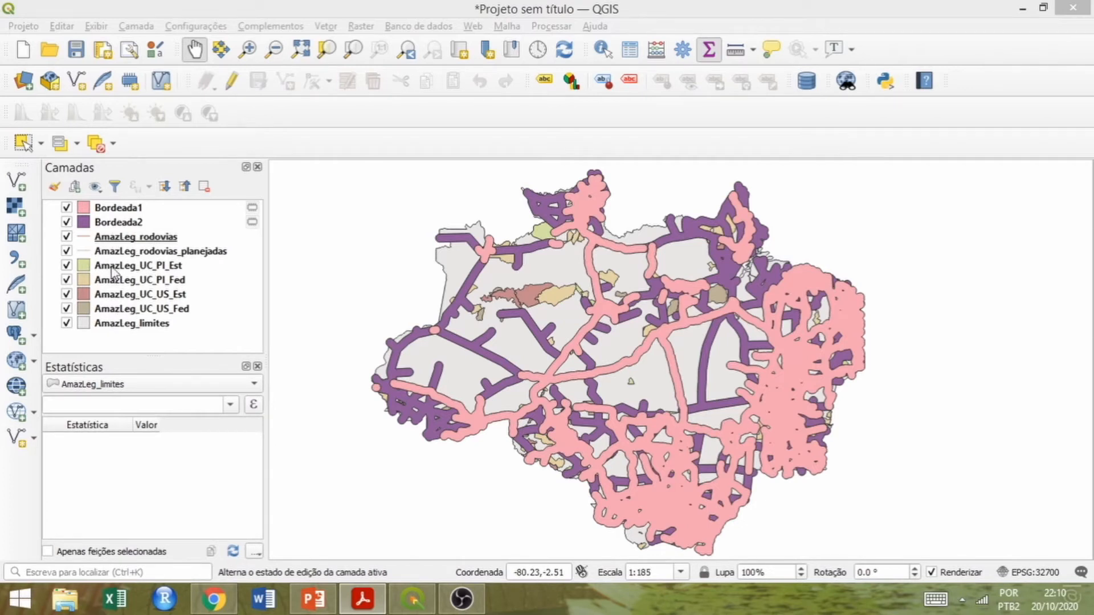
Start merging vector layers with AmazLeg_UC_PI_Est, AmazLeg_UC_PI_Fed, AmazLeg_UC_US_Est and AmazLeg_UC_US_Fed as input layers.
click(266, 4)
click(326, 28)
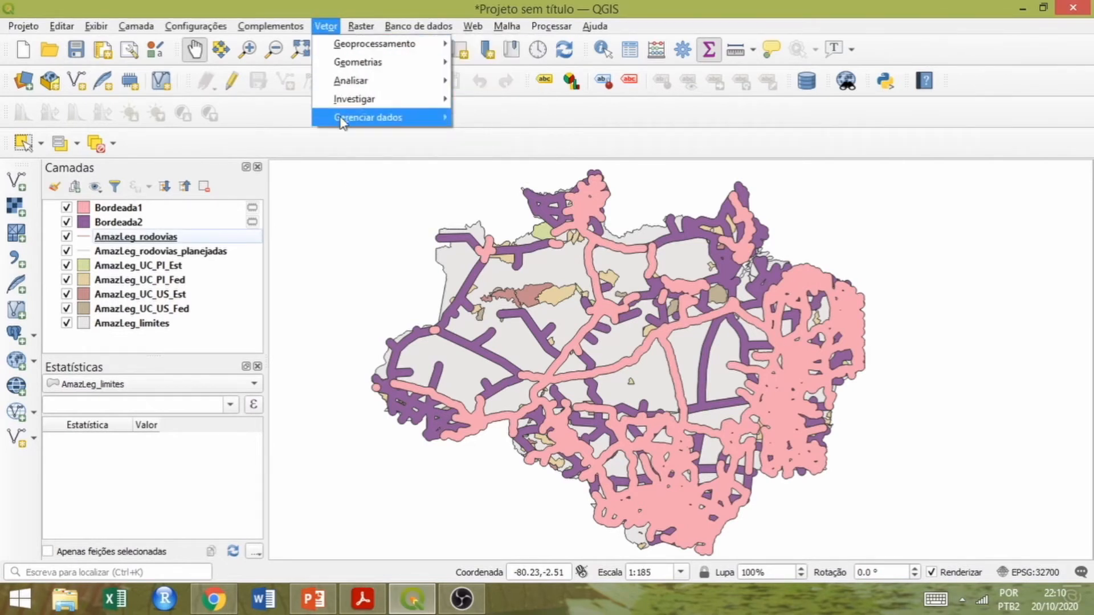
mouse_move(420, 117)
click(493, 155)
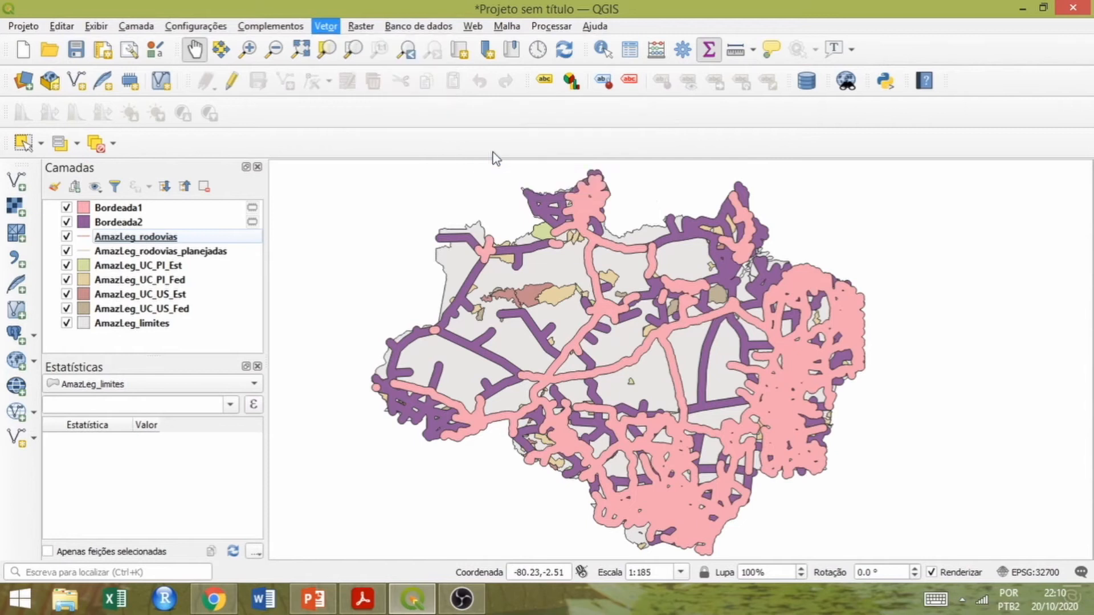
click(529, 171)
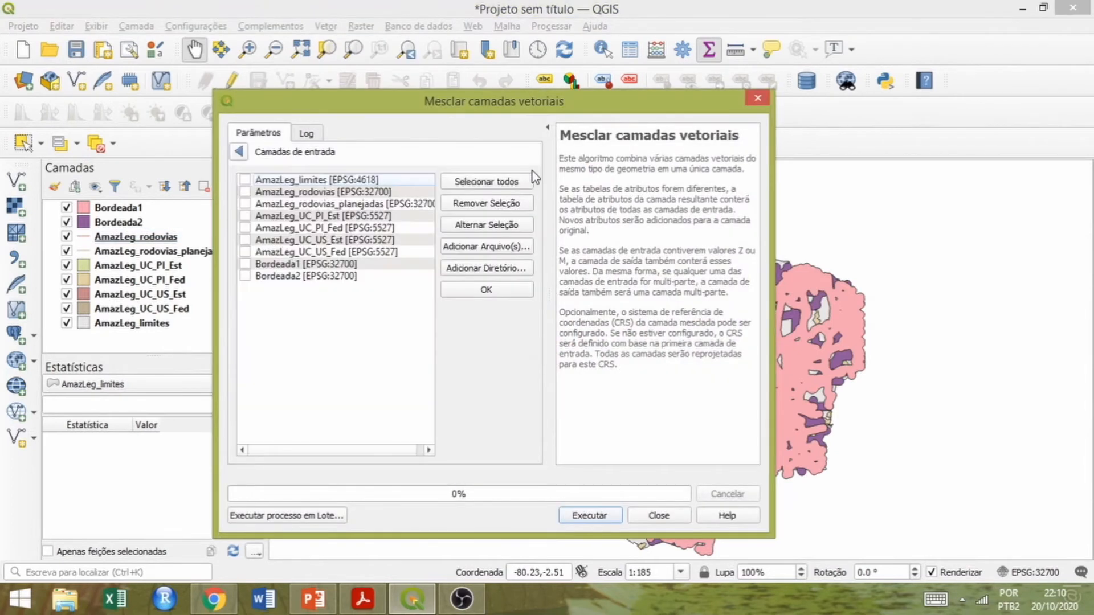
click(245, 240)
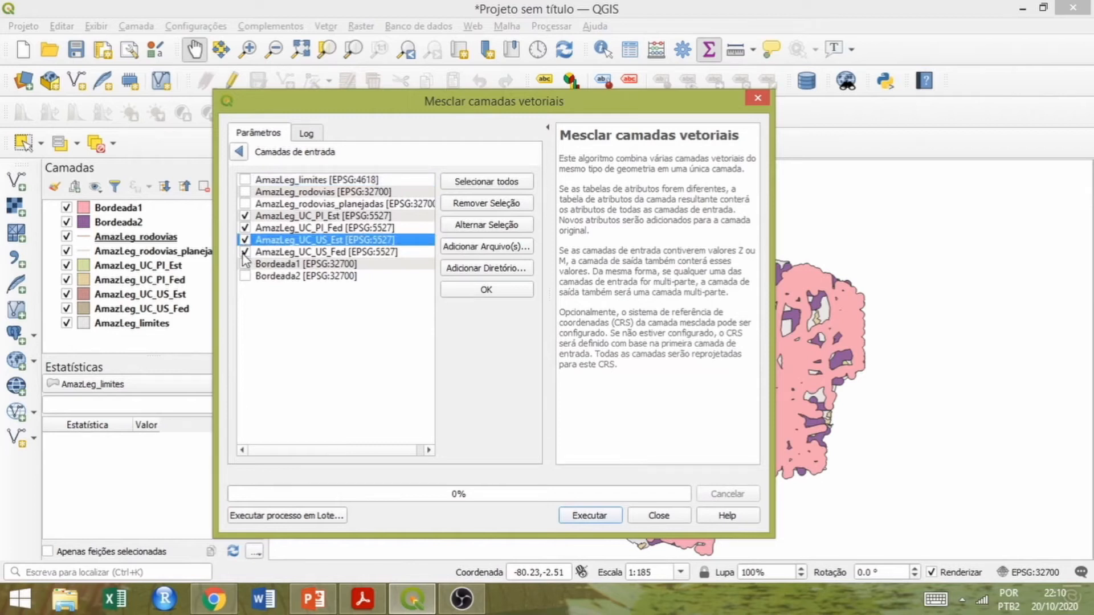
click(484, 291)
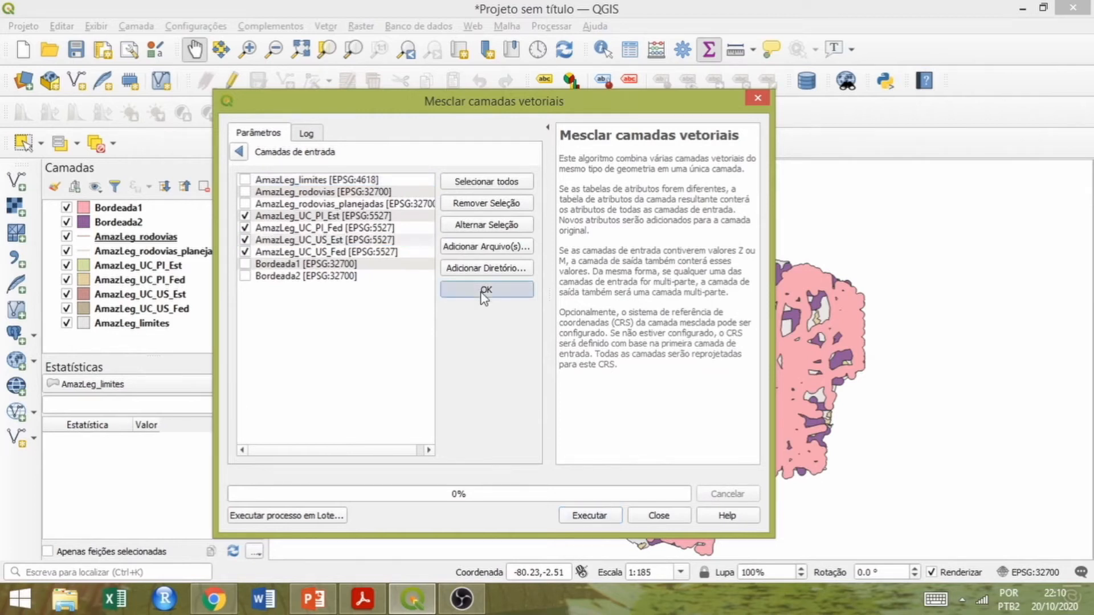
Set the merge's destination coordinate system to the project's EPSG:32700 and run it into a temporary layer.
click(505, 209)
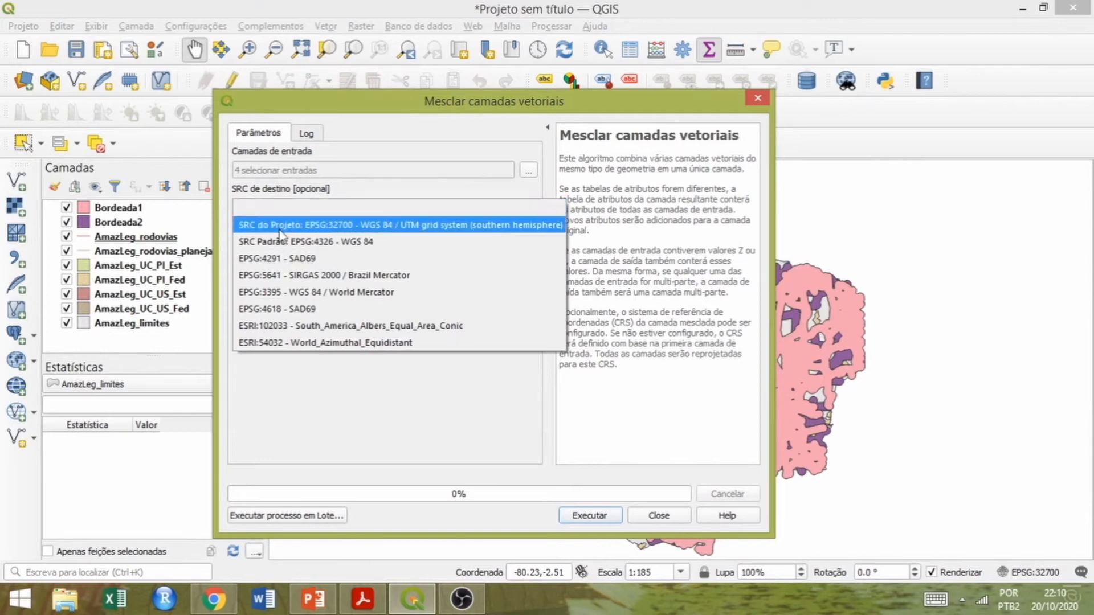
click(422, 228)
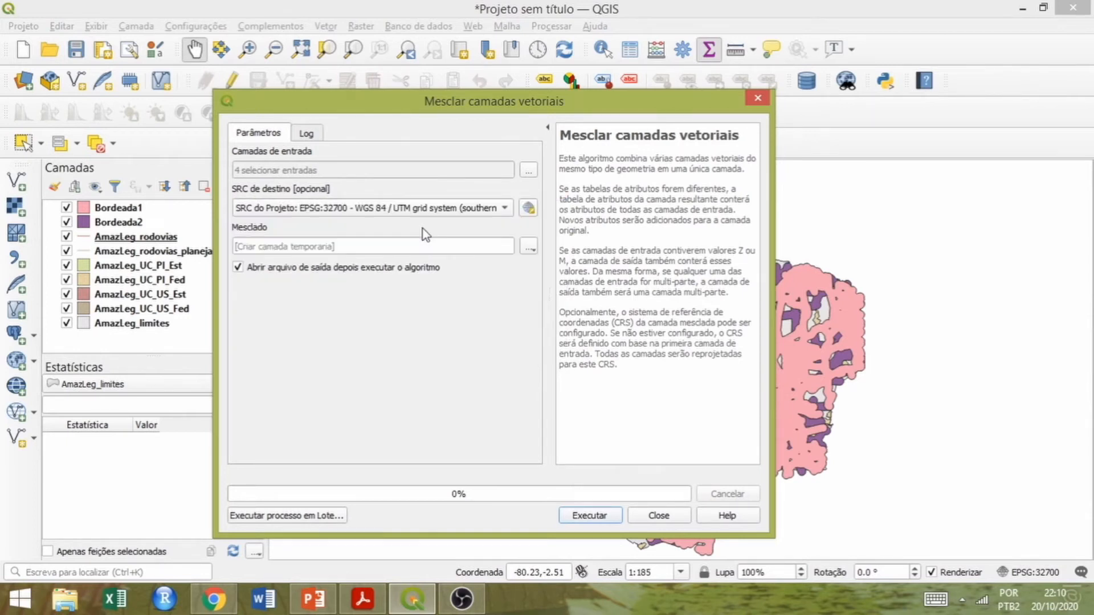
click(592, 518)
click(659, 516)
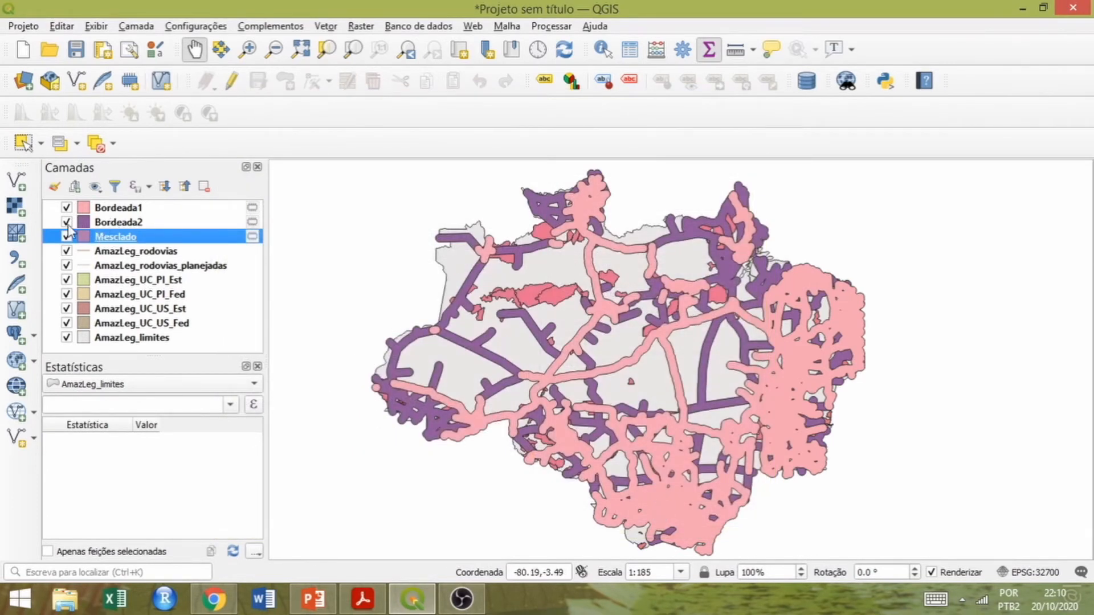
Hide the four original AmazLeg_UC conservation unit layers and remove them from the project.
click(66, 280)
click(66, 295)
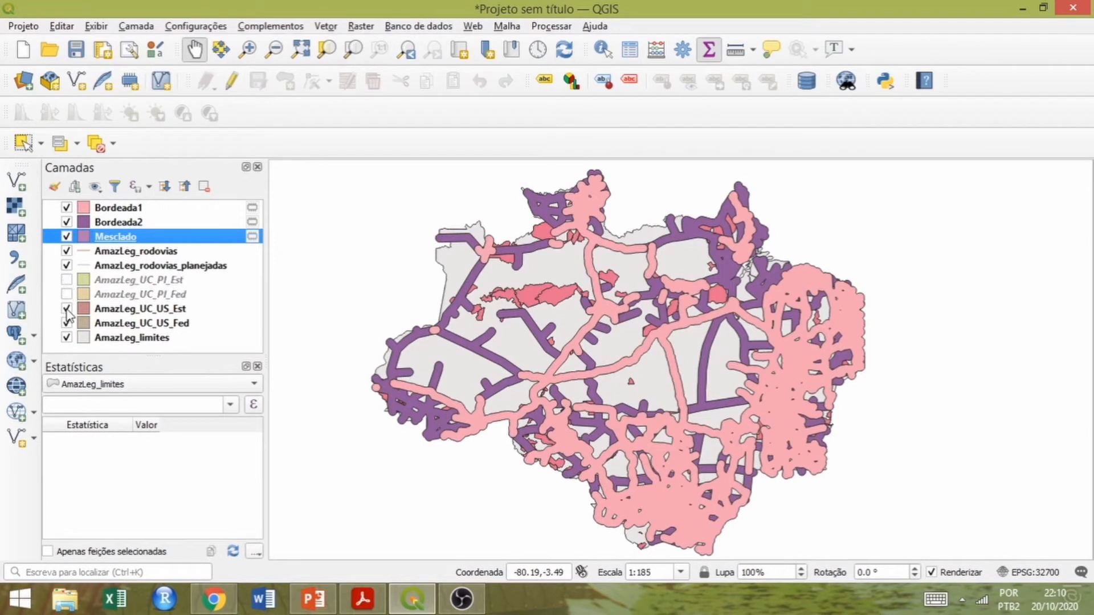
click(66, 308)
click(66, 323)
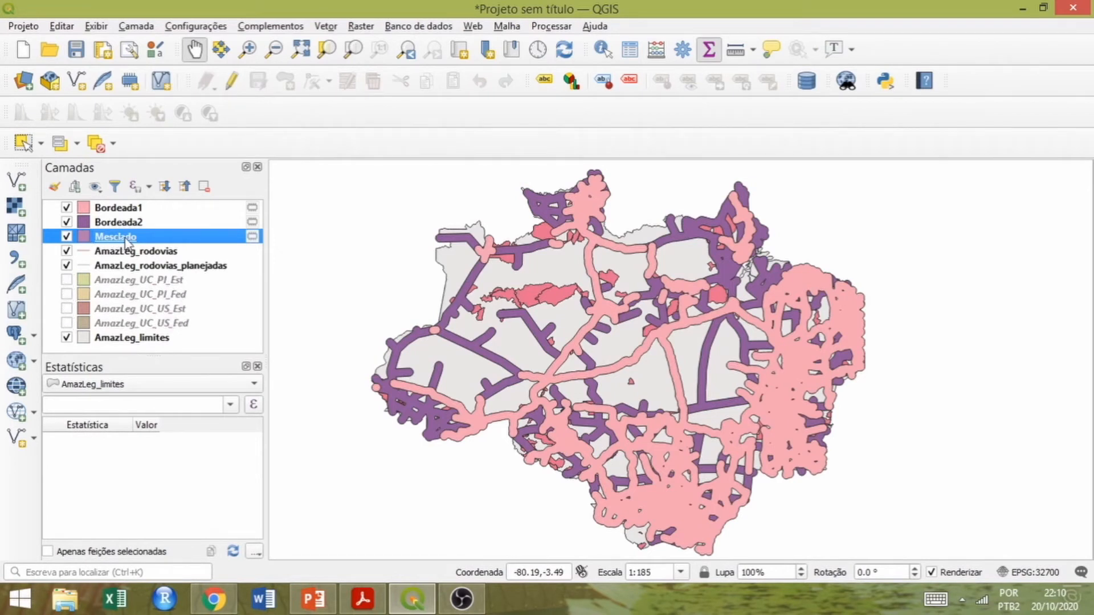
click(121, 283)
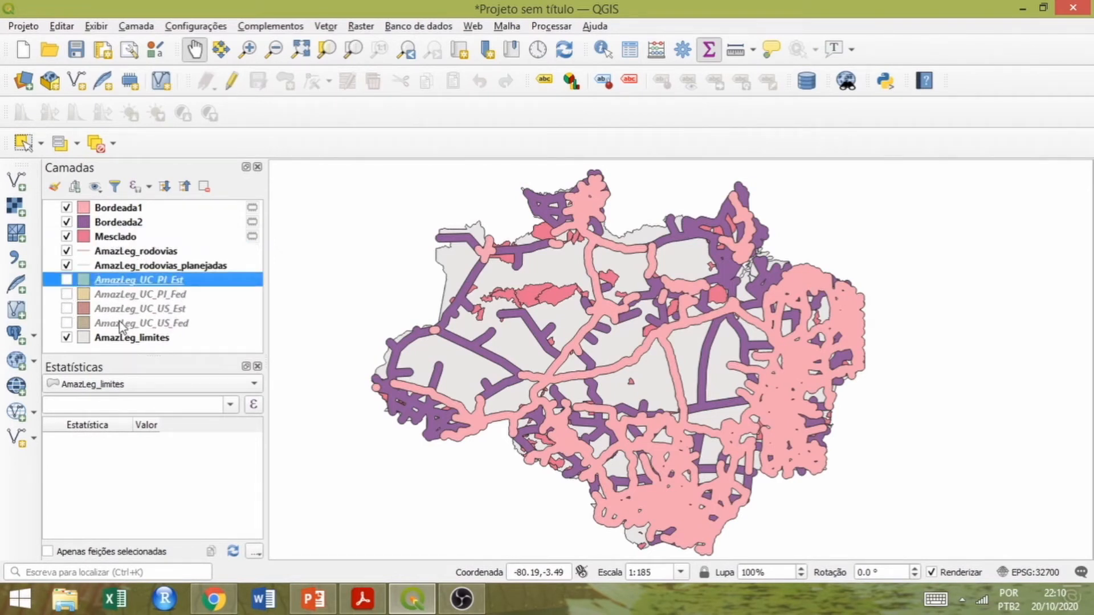
shift+click(120, 323)
right_click(119, 323)
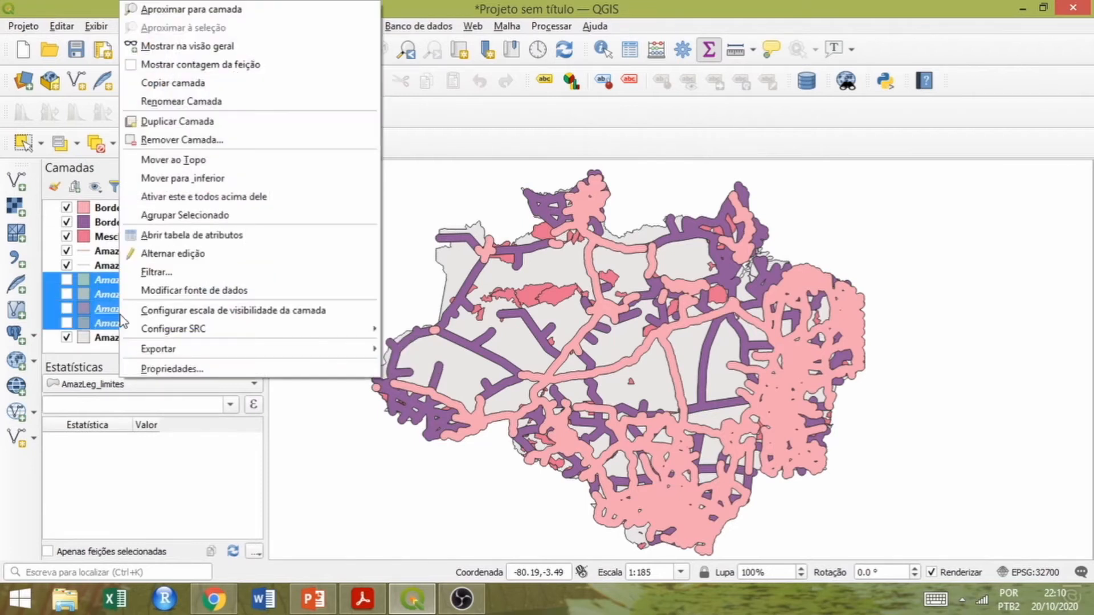
click(174, 140)
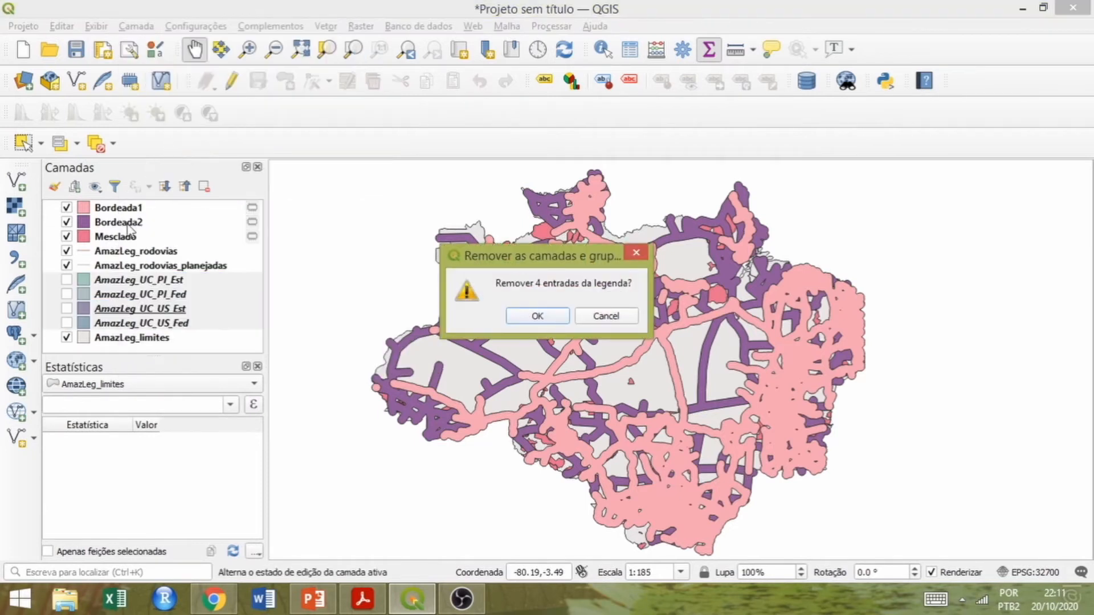
click(534, 317)
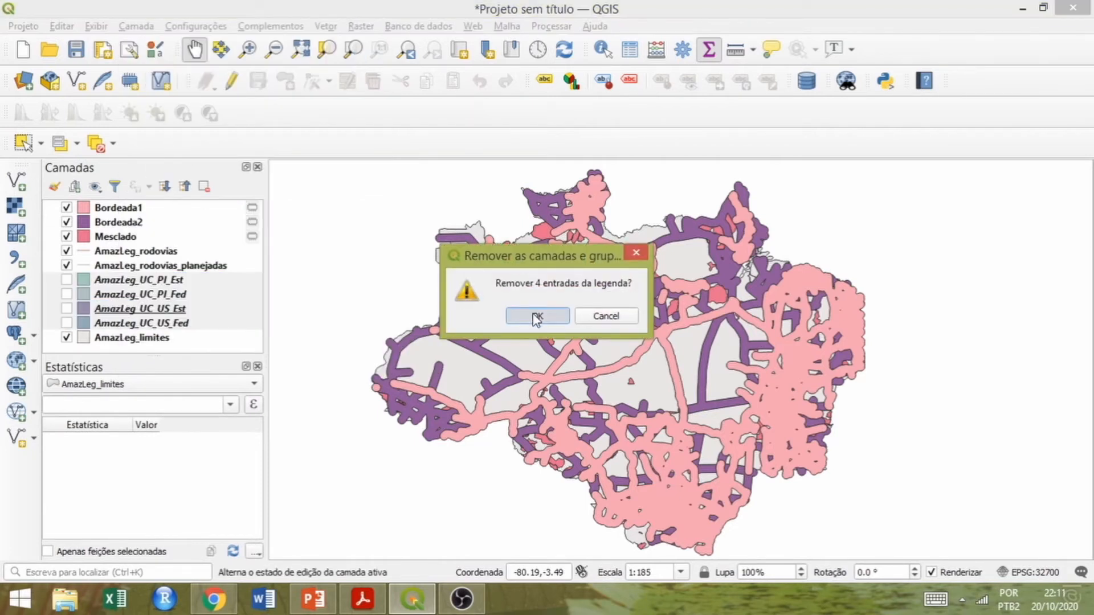
Remove the AmazLeg_rodovias and AmazLeg_rodovias_planejadas layers from the project.
click(118, 252)
ctrl+click(128, 266)
right_click(128, 267)
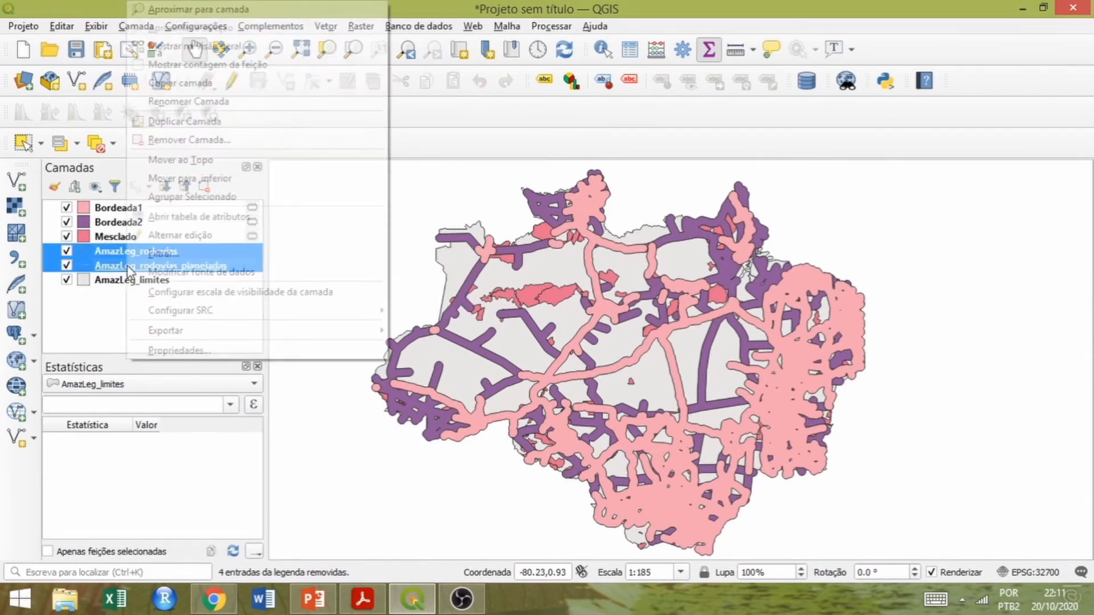
click(179, 142)
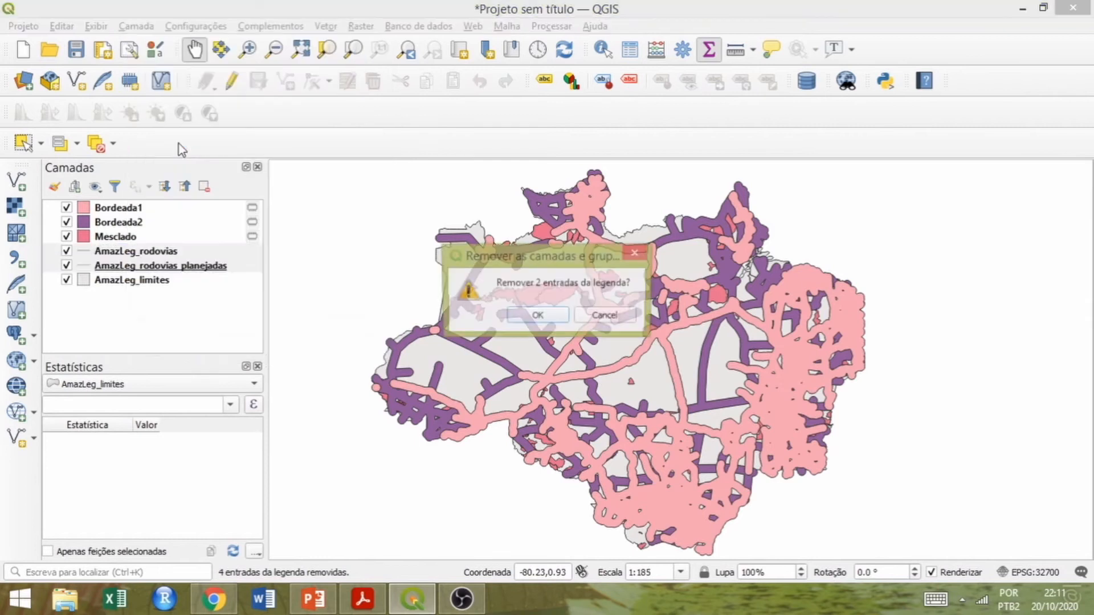
click(537, 317)
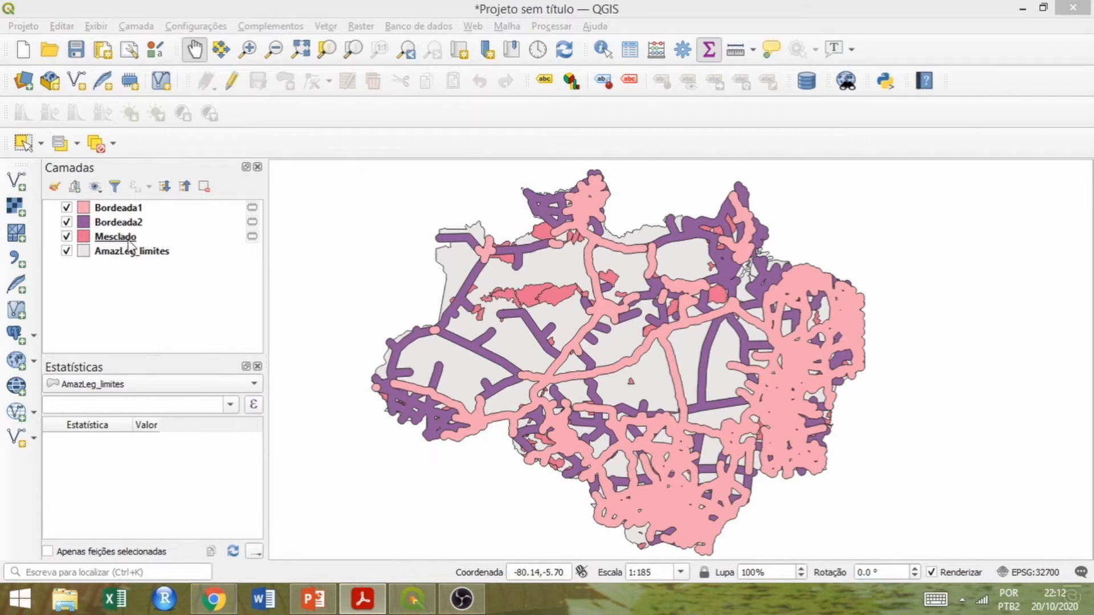
Clip the Mesclado layer with Bordeada1 as the overlay layer, writing the result to a temporary layer.
click(420, 23)
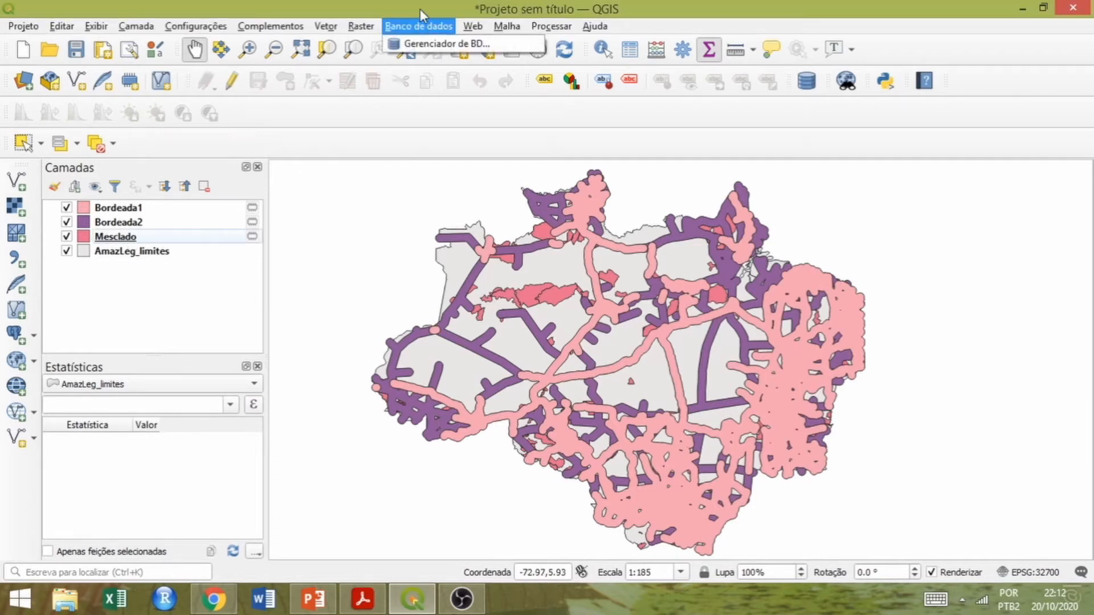
mouse_move(326, 27)
mouse_move(370, 44)
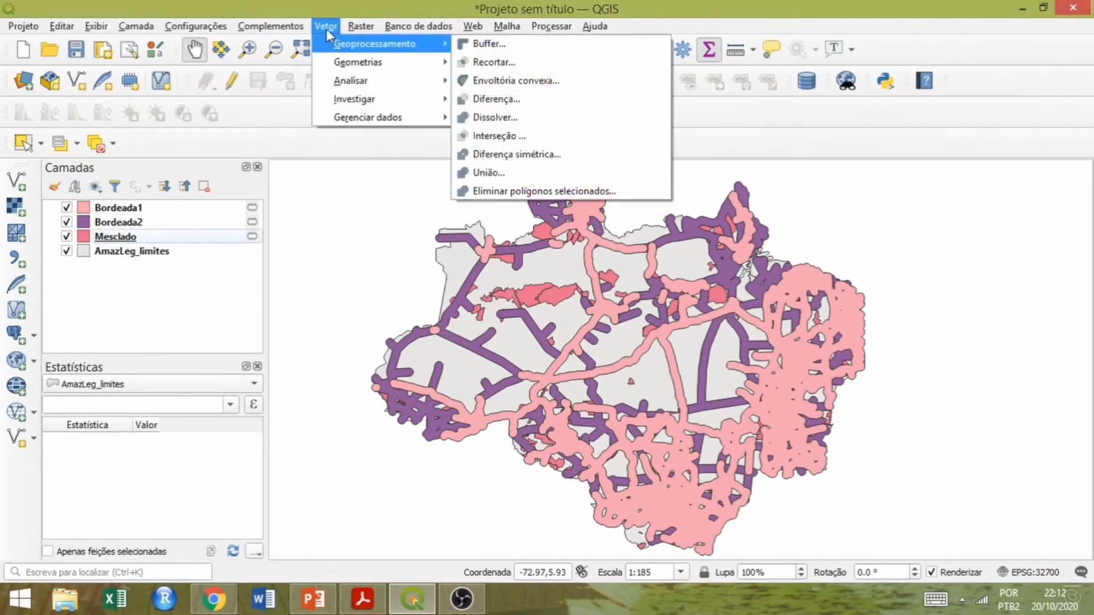
click(501, 63)
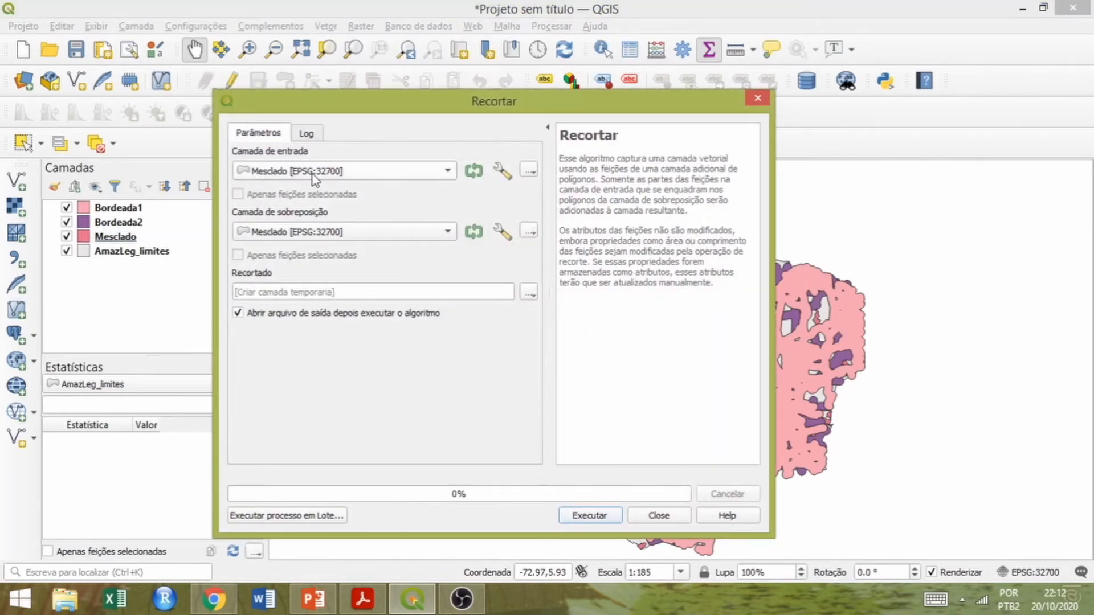
click(449, 234)
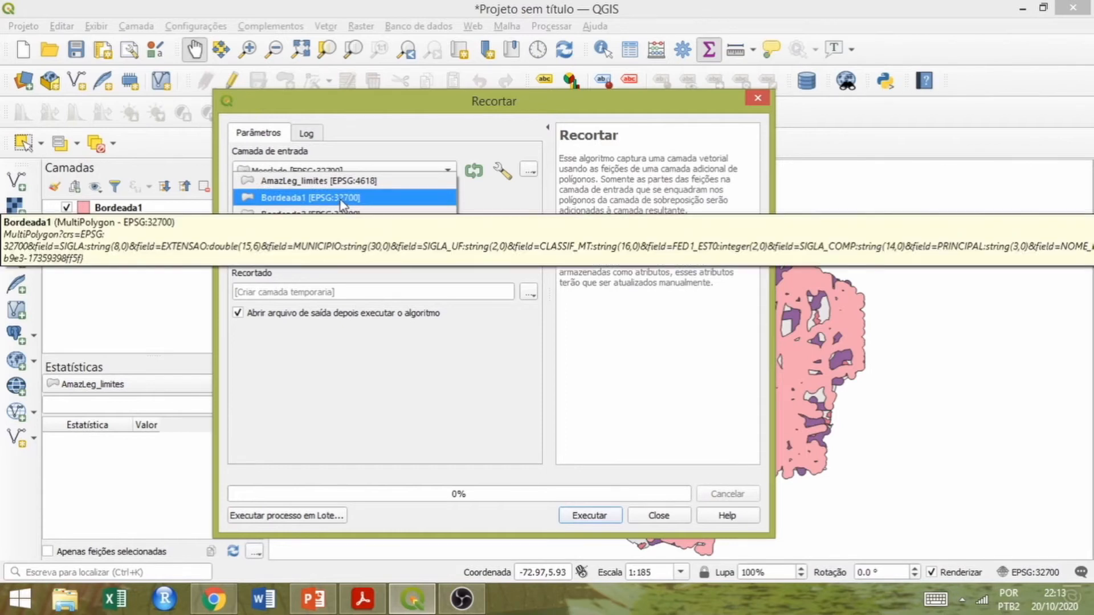
click(309, 201)
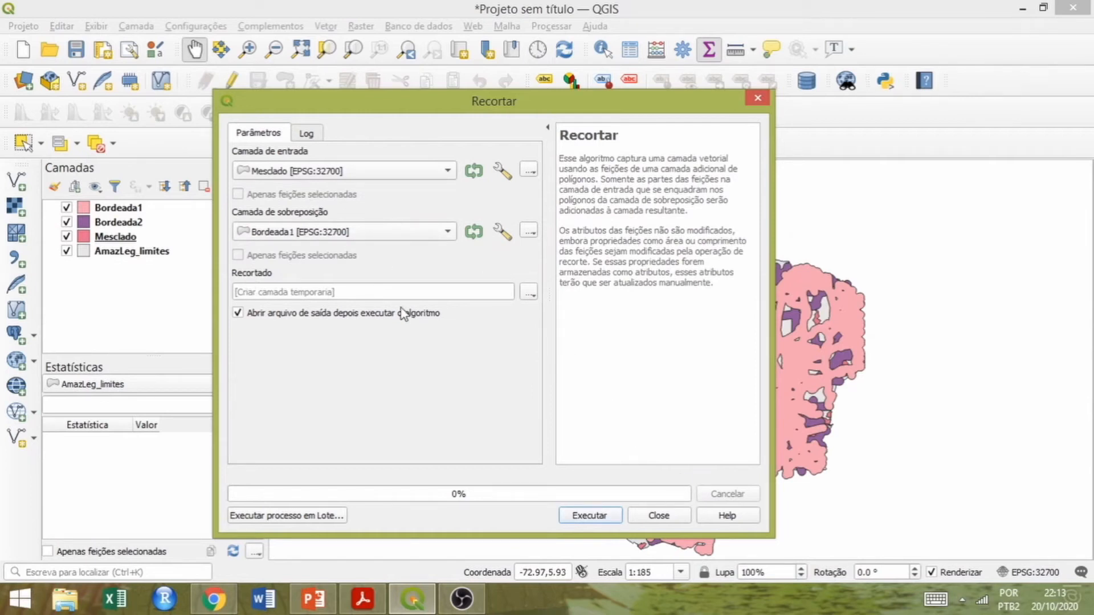
click(529, 293)
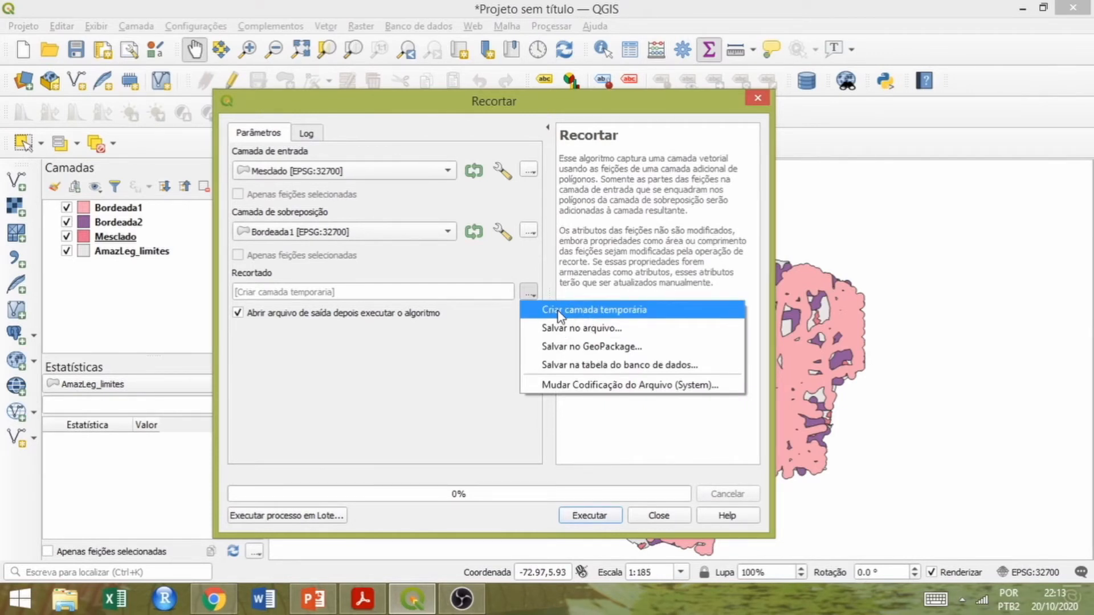
click(477, 345)
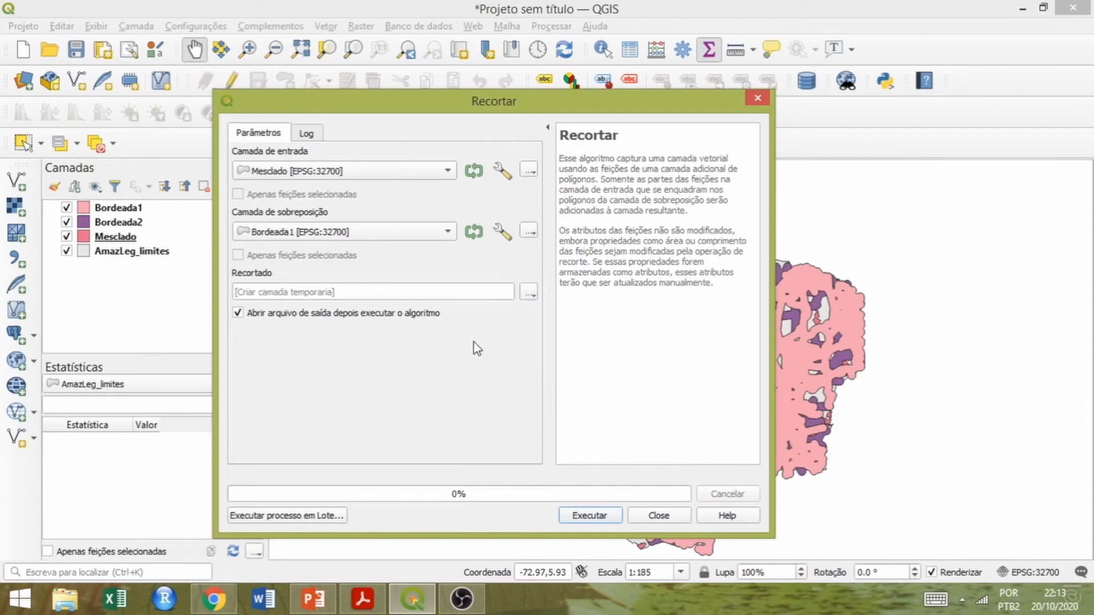
click(587, 514)
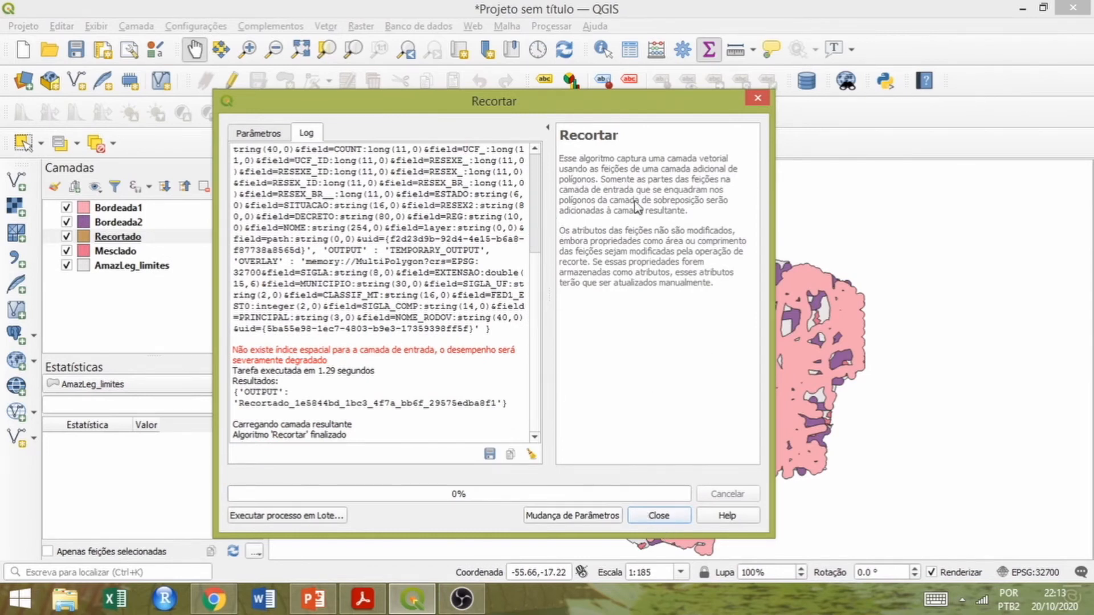
click(659, 516)
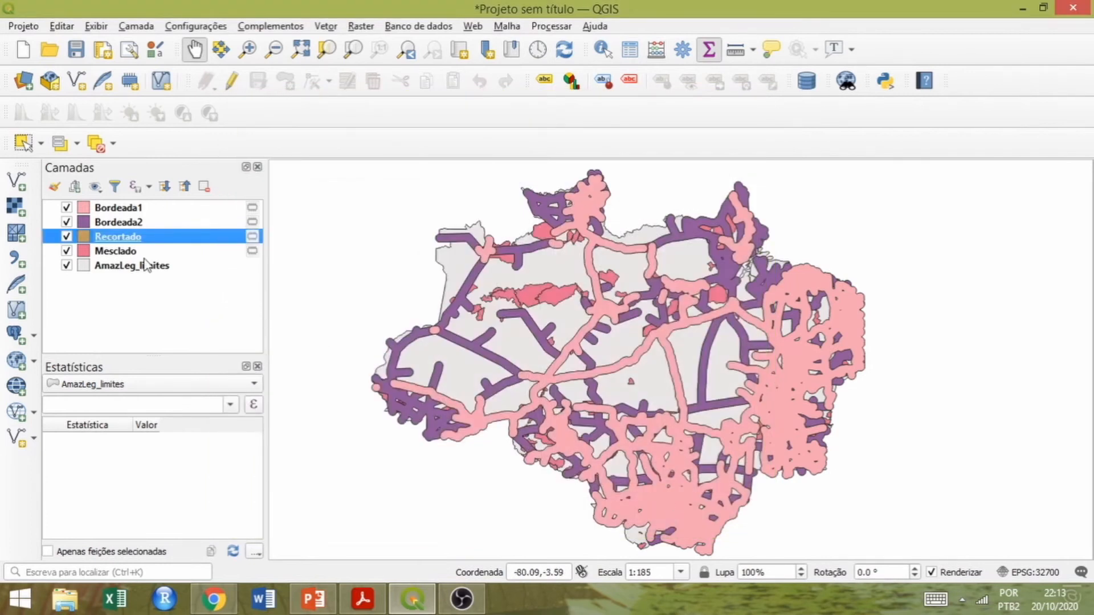
Move the Recortado layer above all others and hide Bordeada1, Bordeada2 and Mesclado.
drag(101, 244, 109, 212)
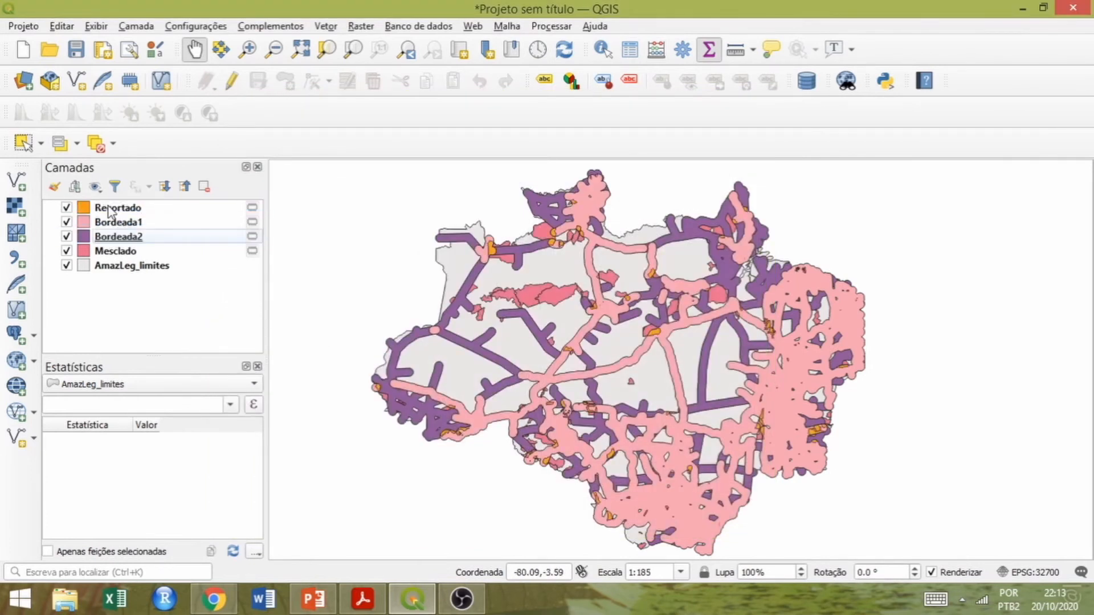
click(66, 222)
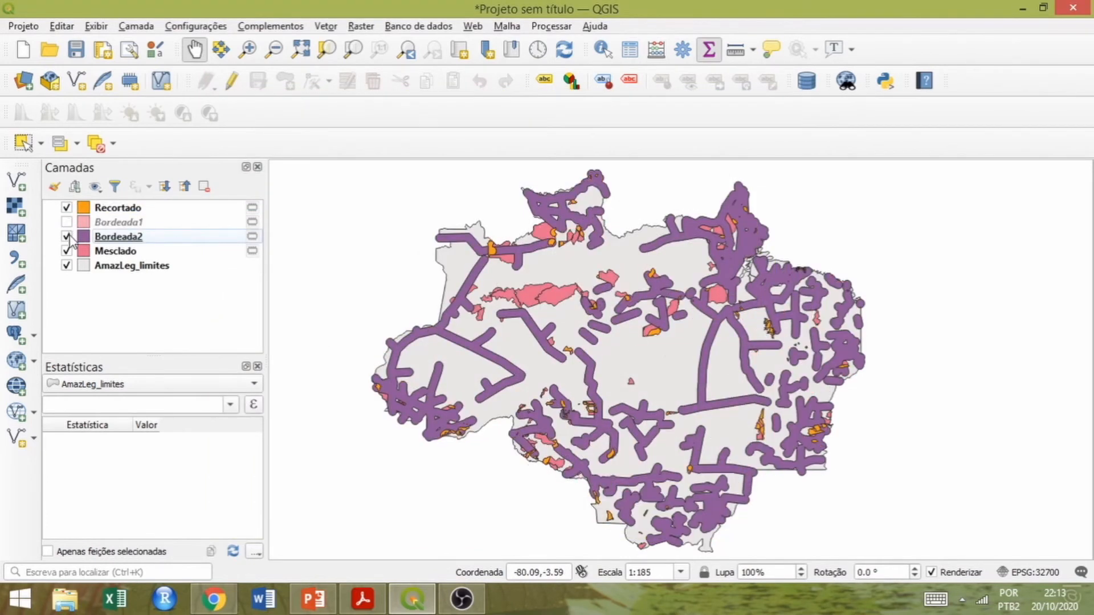
click(66, 236)
click(66, 250)
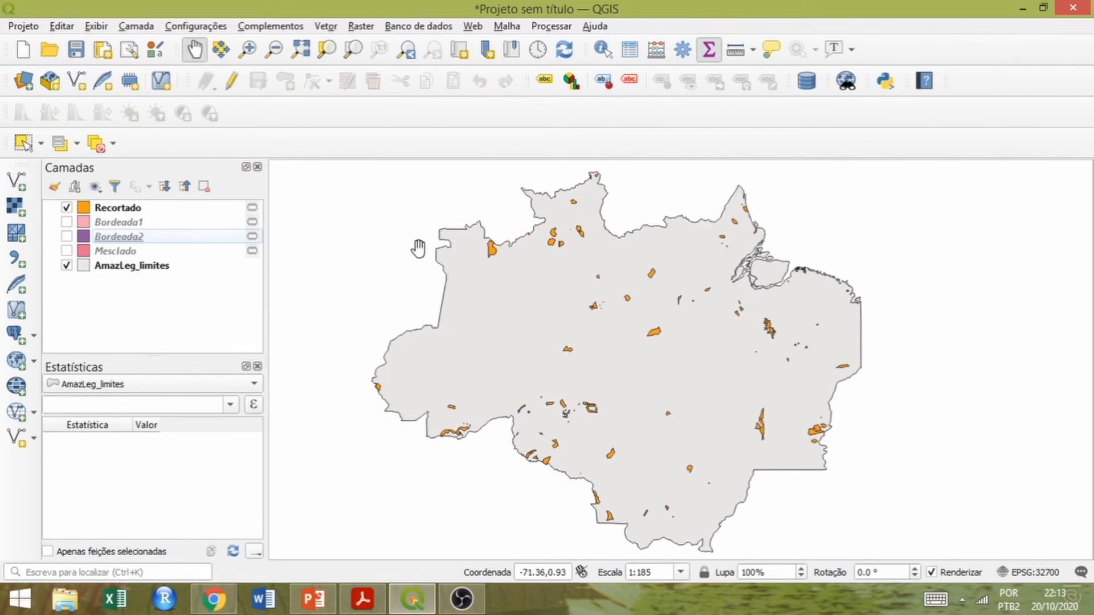
Show the Mesclado and Bordeada1 layers again to compare them with the clipped areas.
click(66, 250)
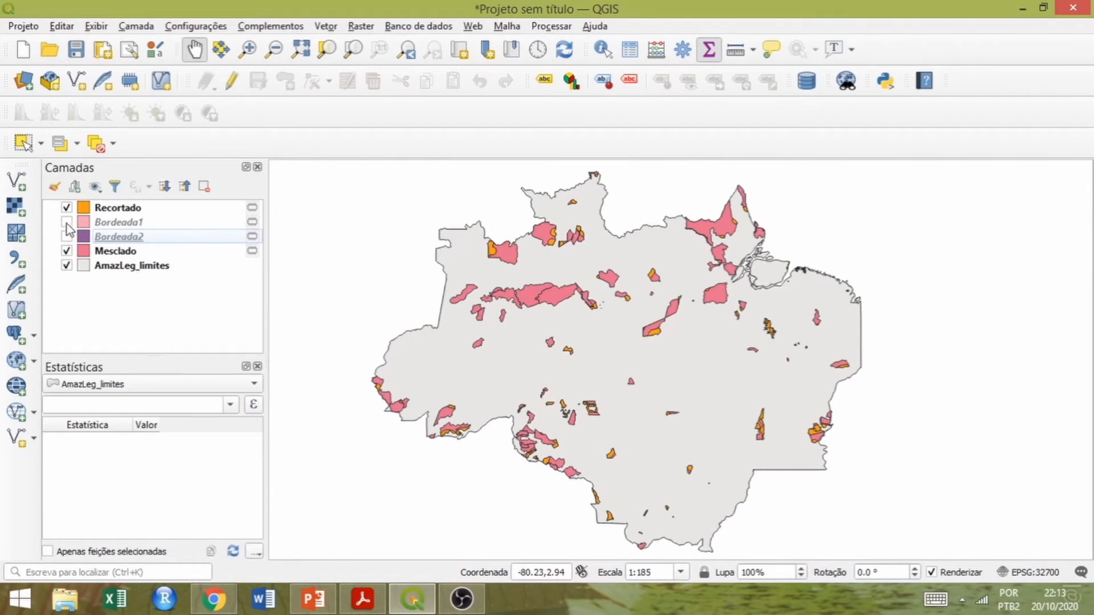
click(67, 222)
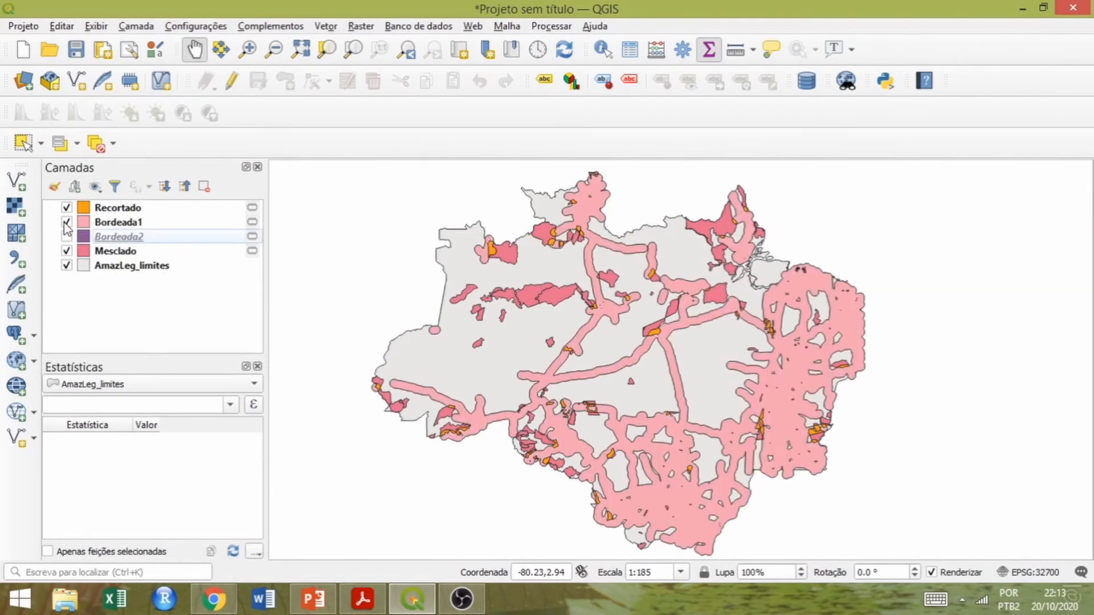
click(66, 222)
click(66, 222)
Rename the Recortado layer as Recortado1.
right_click(135, 208)
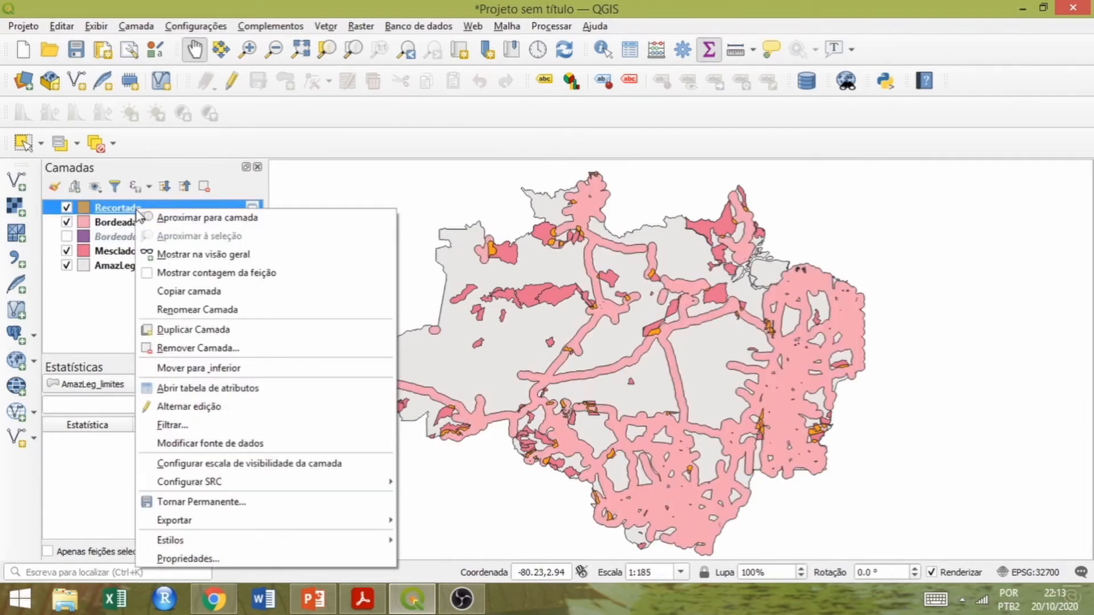
click(176, 310)
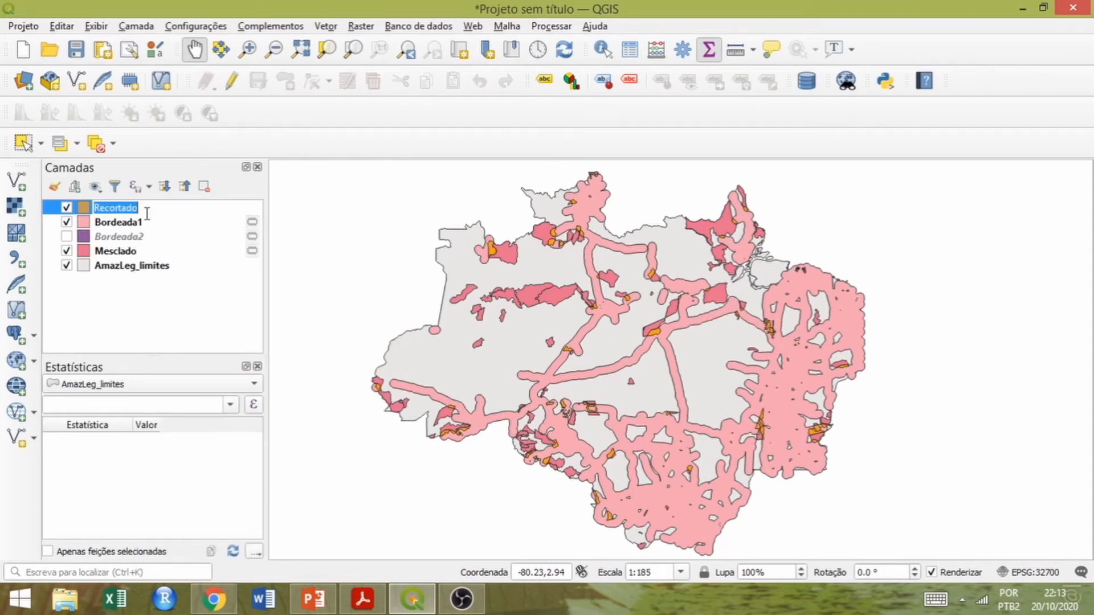
key(Right)
key(Return)
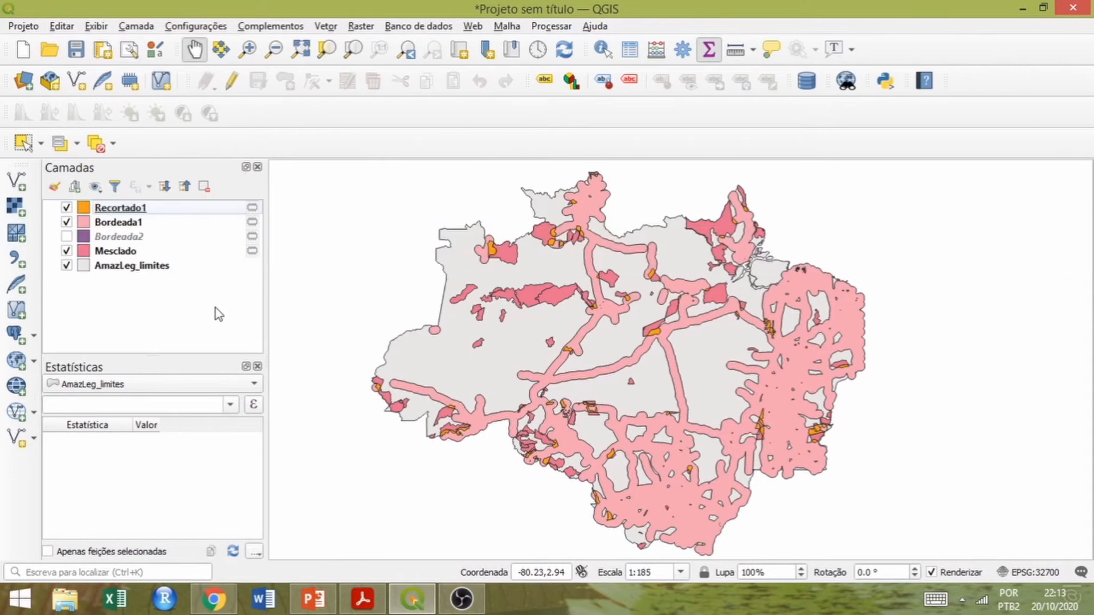
click(326, 26)
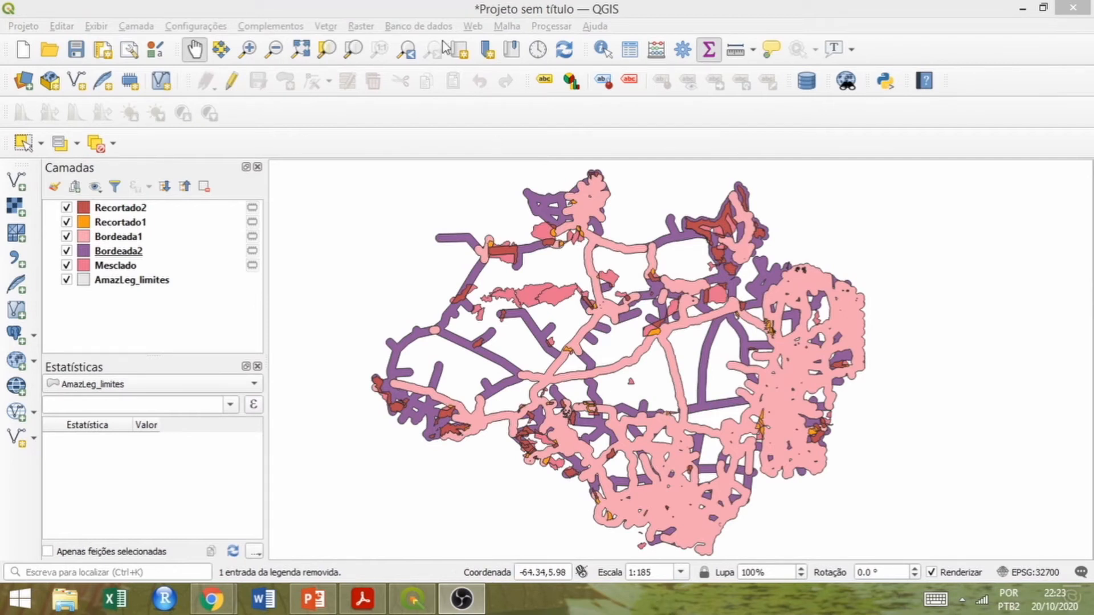
click(438, 14)
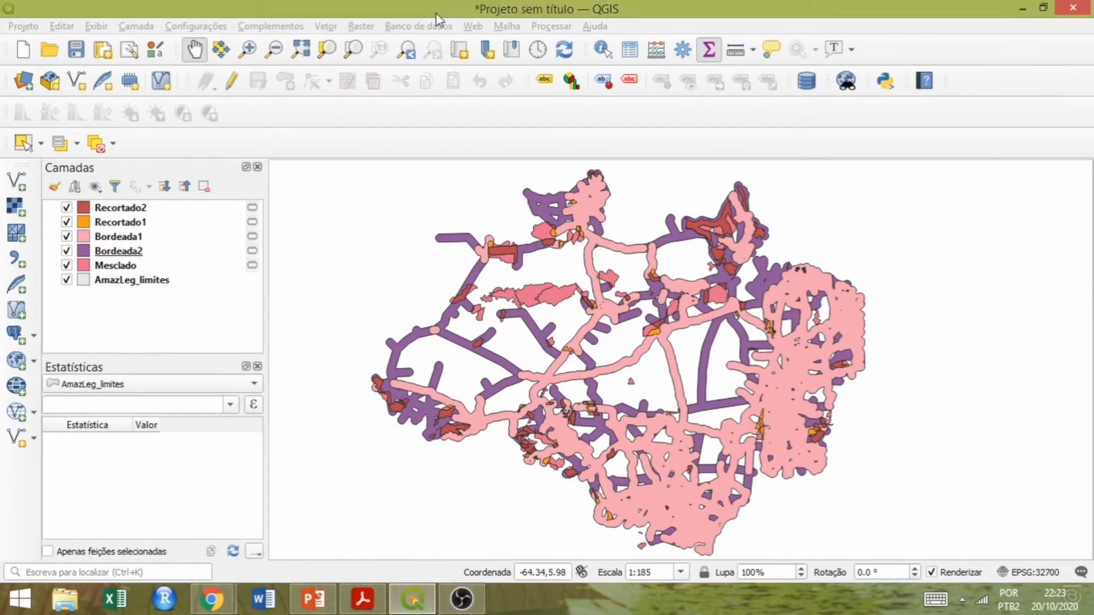
Set the coordinate reference system of the AmazLeg_limites layer to SAD69 (EPSG:4291).
right_click(114, 283)
mouse_move(214, 275)
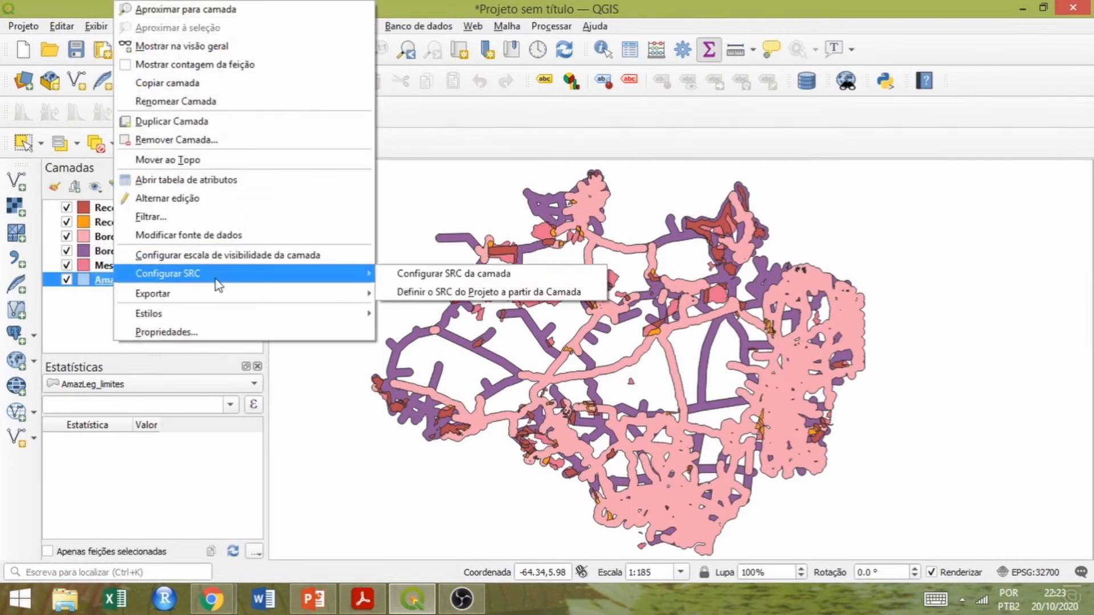
click(408, 278)
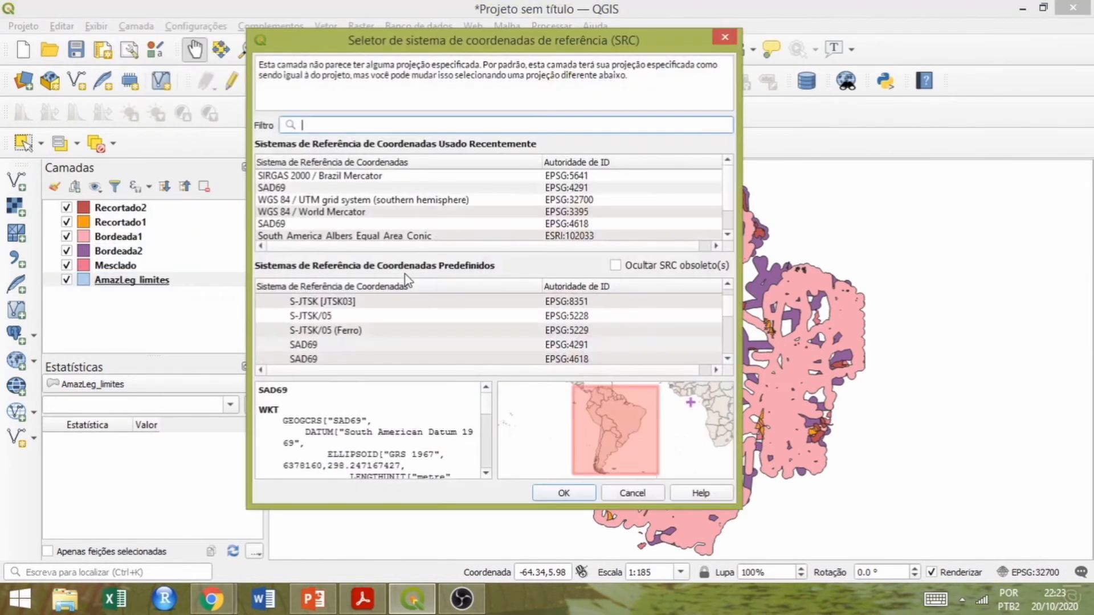
click(283, 188)
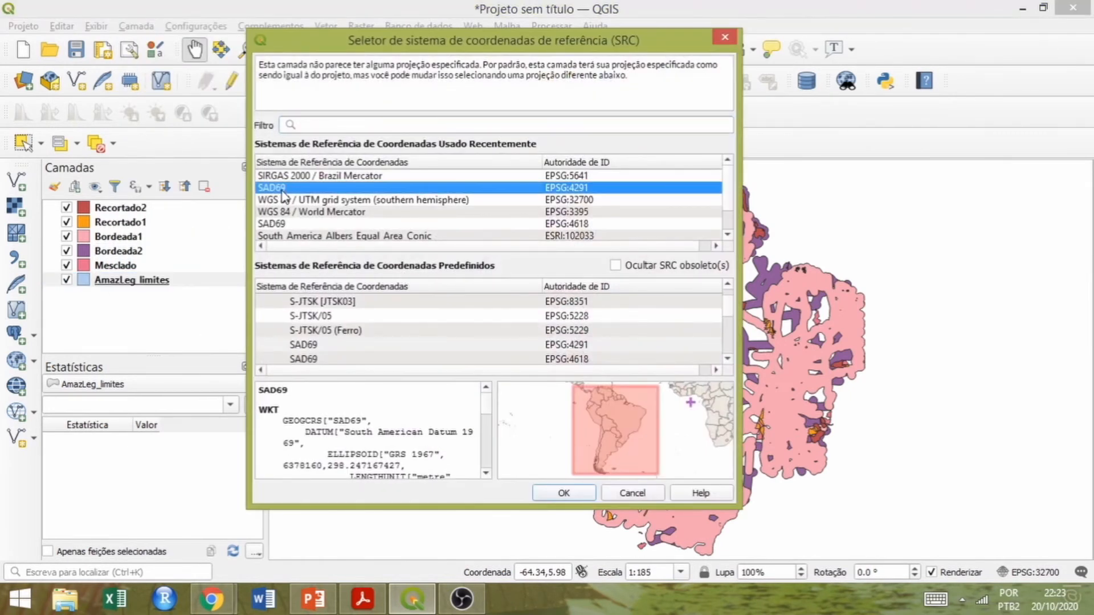
click(565, 493)
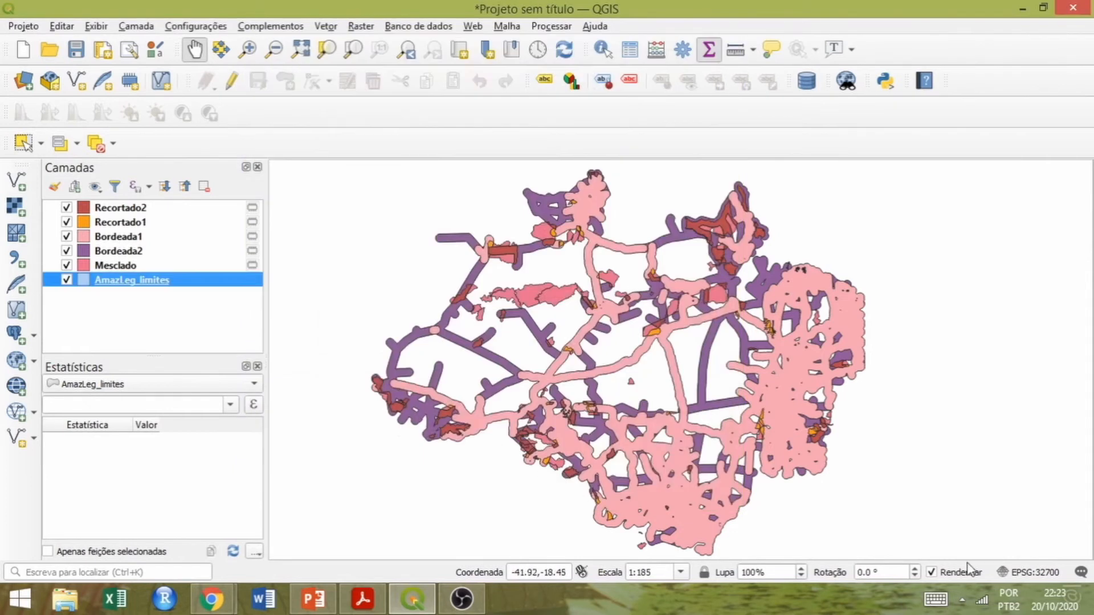
Set the project's coordinate reference system to SIRGAS 2000 / Brazil Mercator (EPSG:5641).
click(1031, 572)
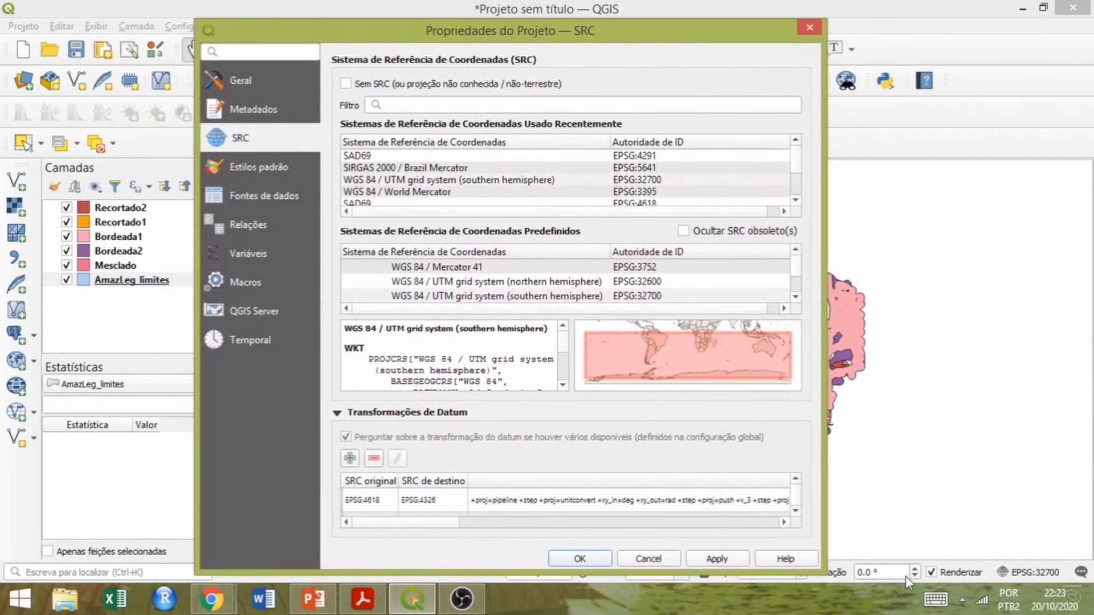
click(415, 168)
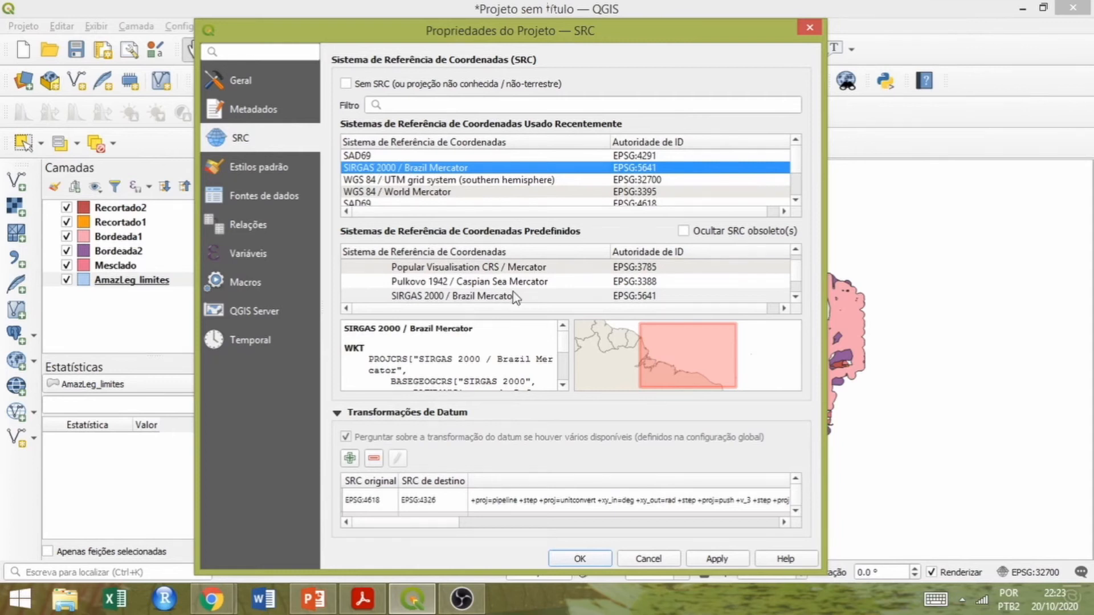
click(580, 559)
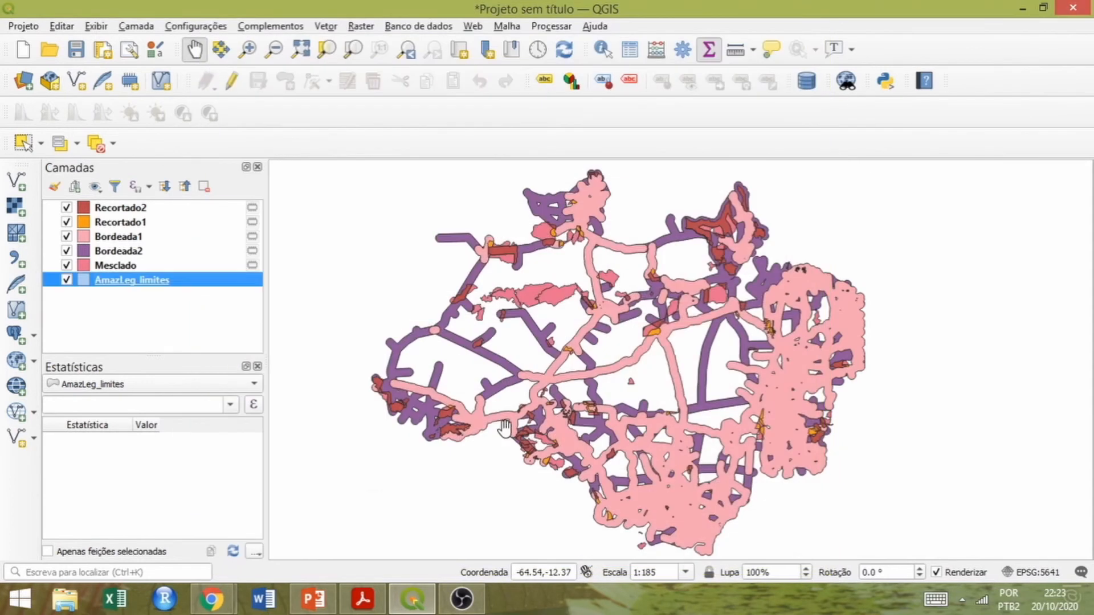
Add geometry attributes to AmazLeg_limites, calculated with the project's coordinate system, in a temporary layer.
click(333, 28)
mouse_move(364, 63)
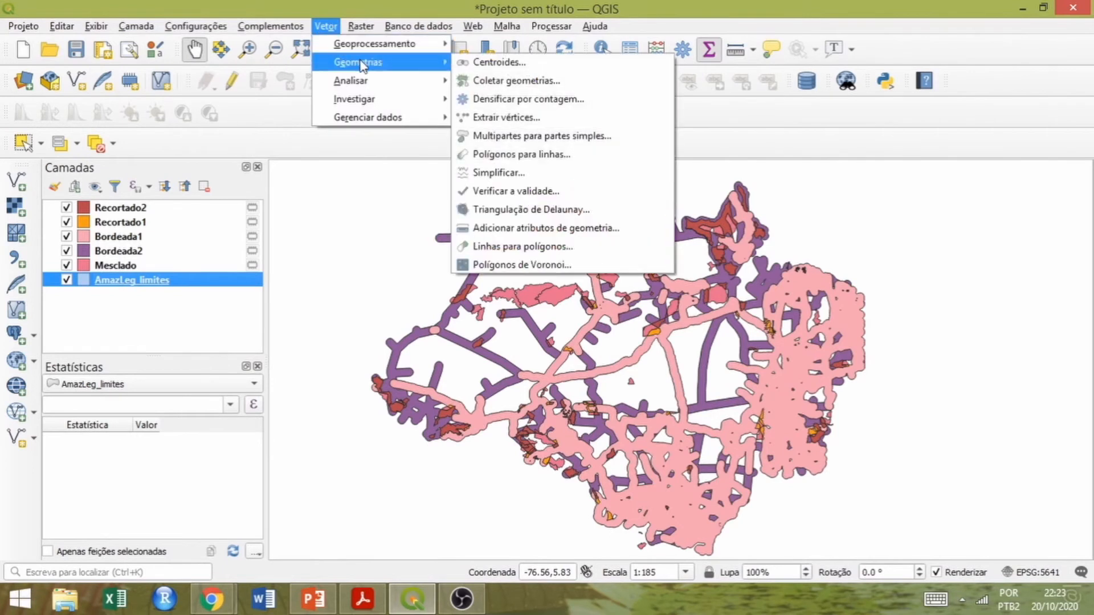
click(541, 231)
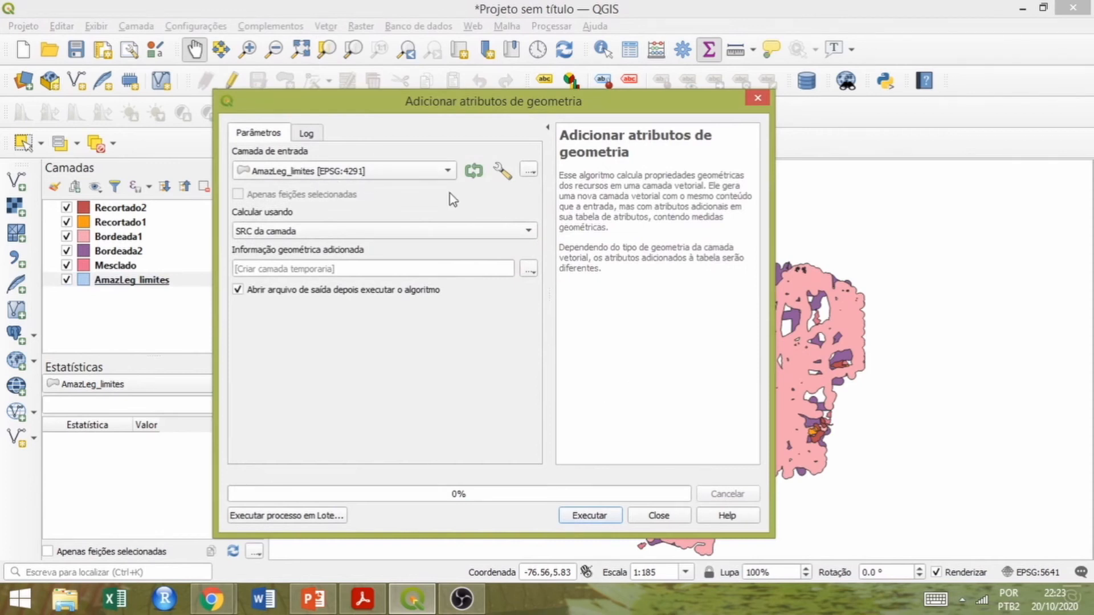
click(529, 231)
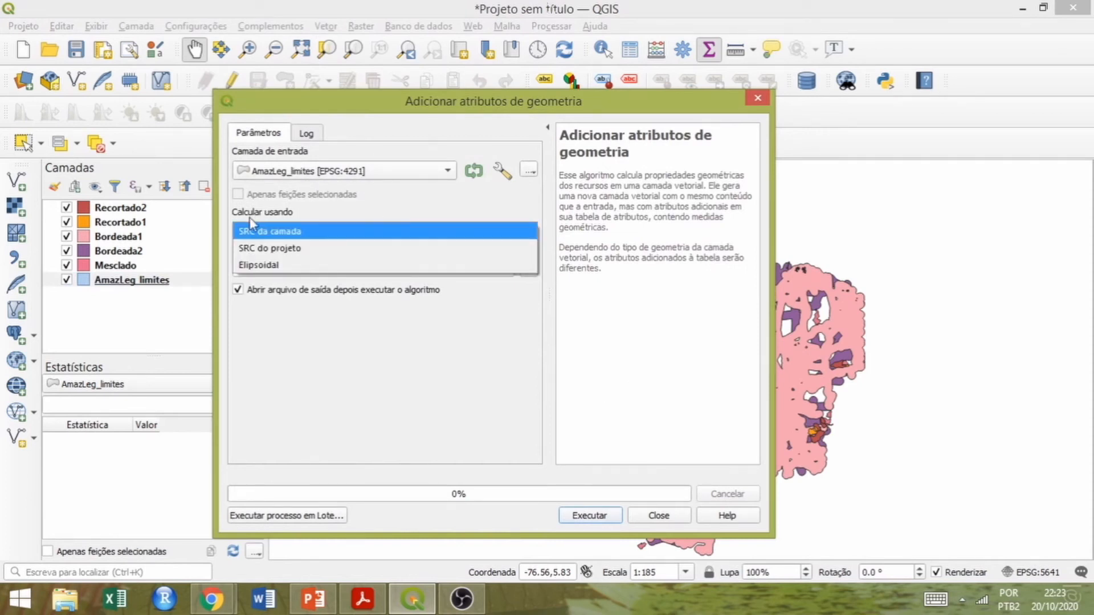
click(301, 251)
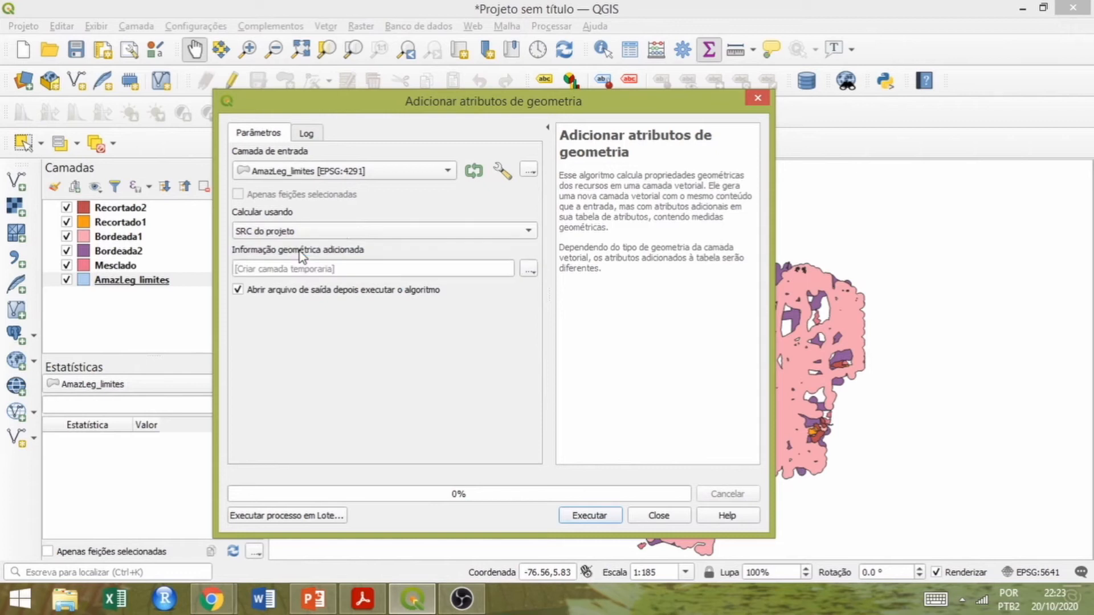
click(587, 515)
click(659, 516)
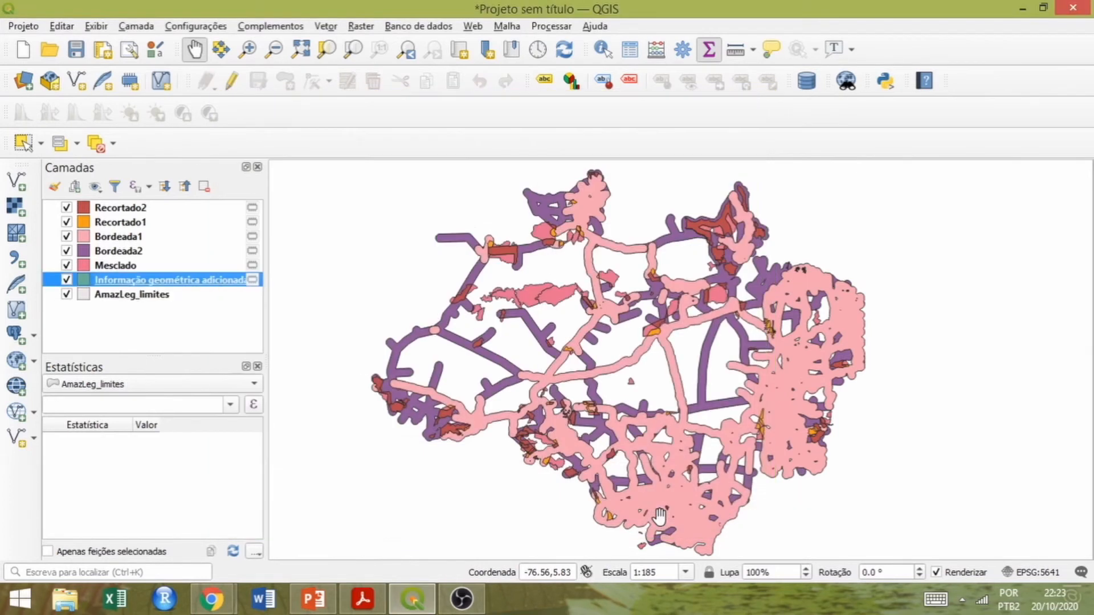
Rename the Informação geométrica adicionada layer as AmazLeg_limites_area.
right_click(182, 285)
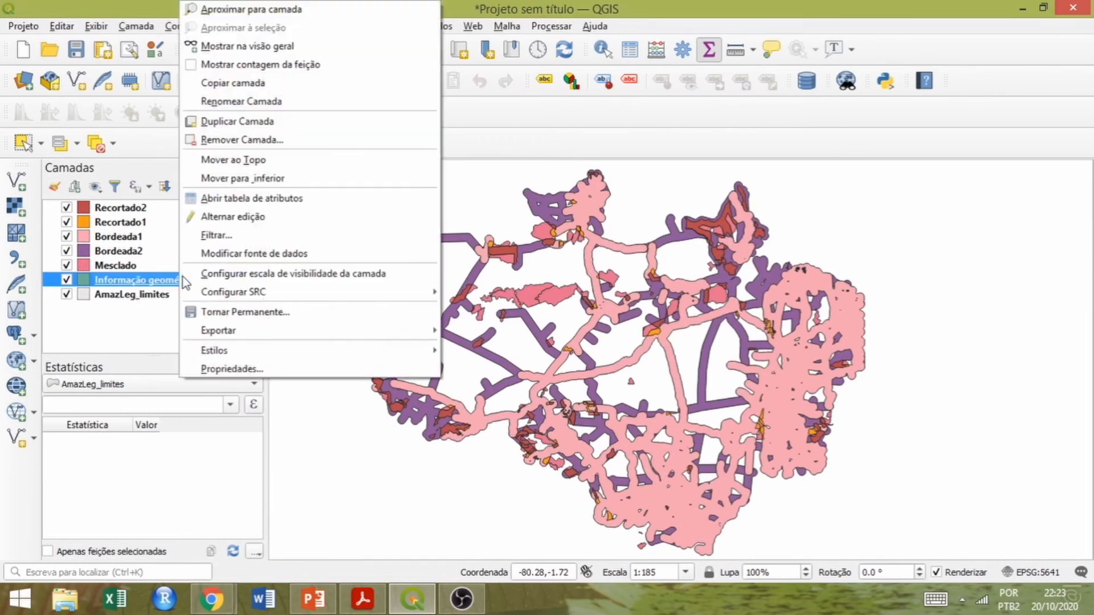
click(213, 103)
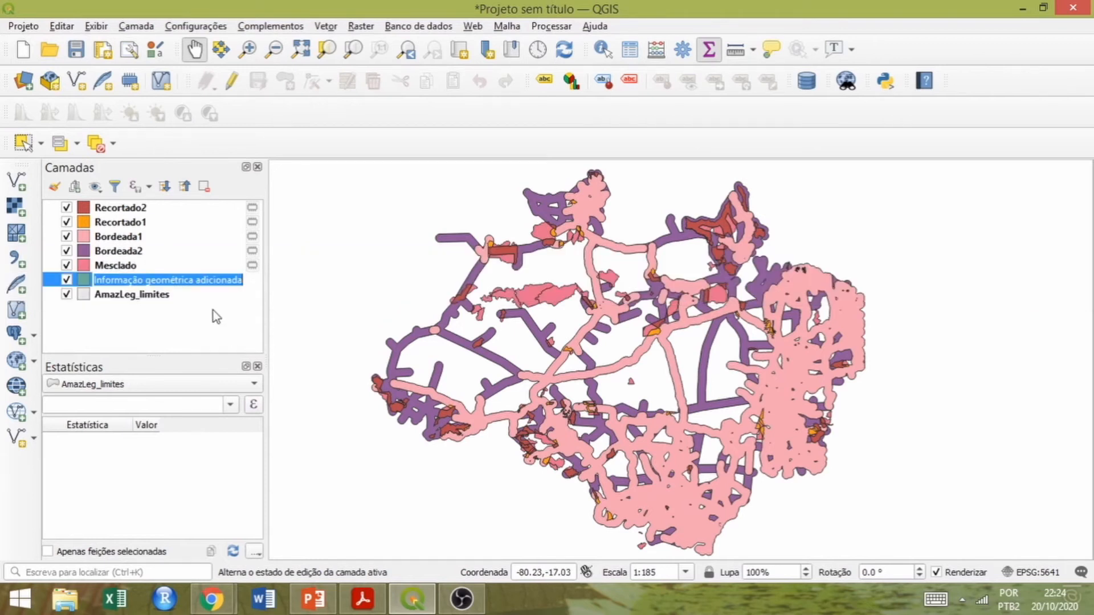
text(Amaz)
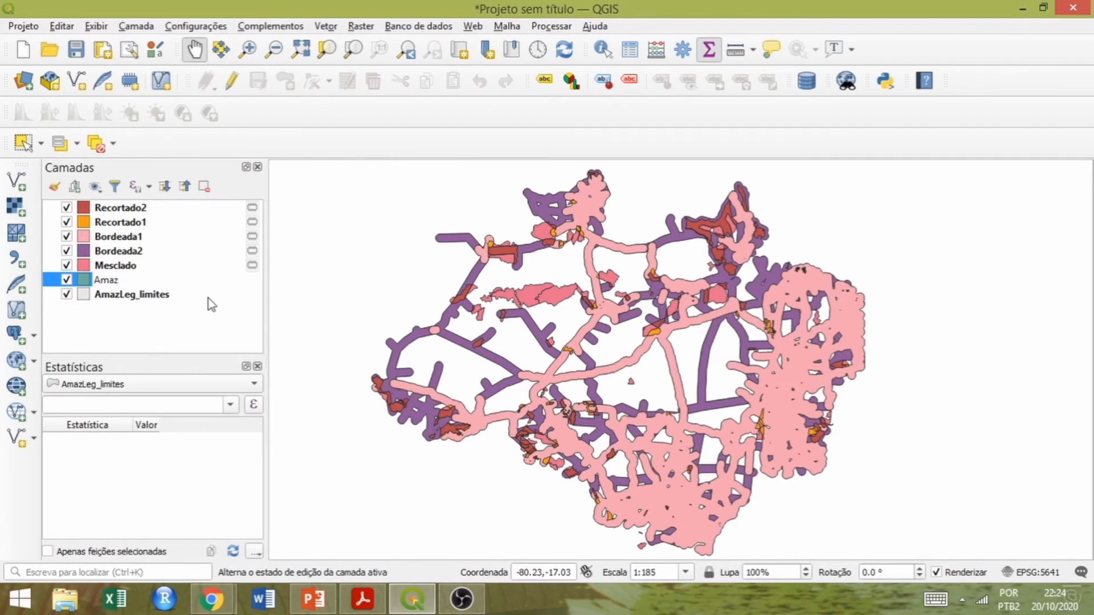
text(Leg_limites_area)
key(Return)
Compare the area in the AmazLeg_limites_area attribute table with the Legal Amazon area in the Google results open in Chrome.
right_click(123, 282)
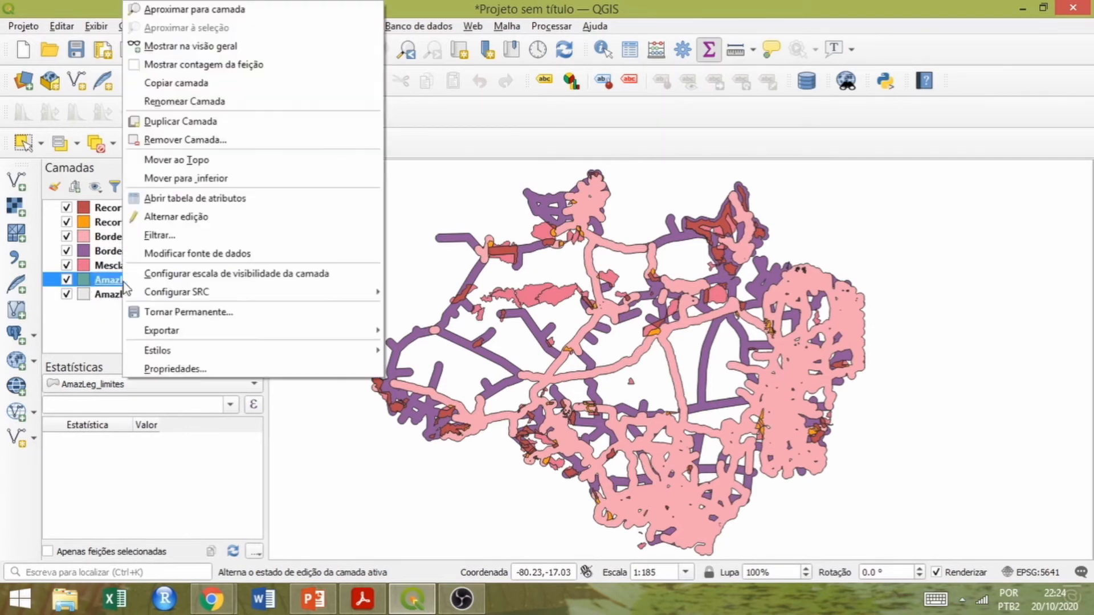
click(162, 196)
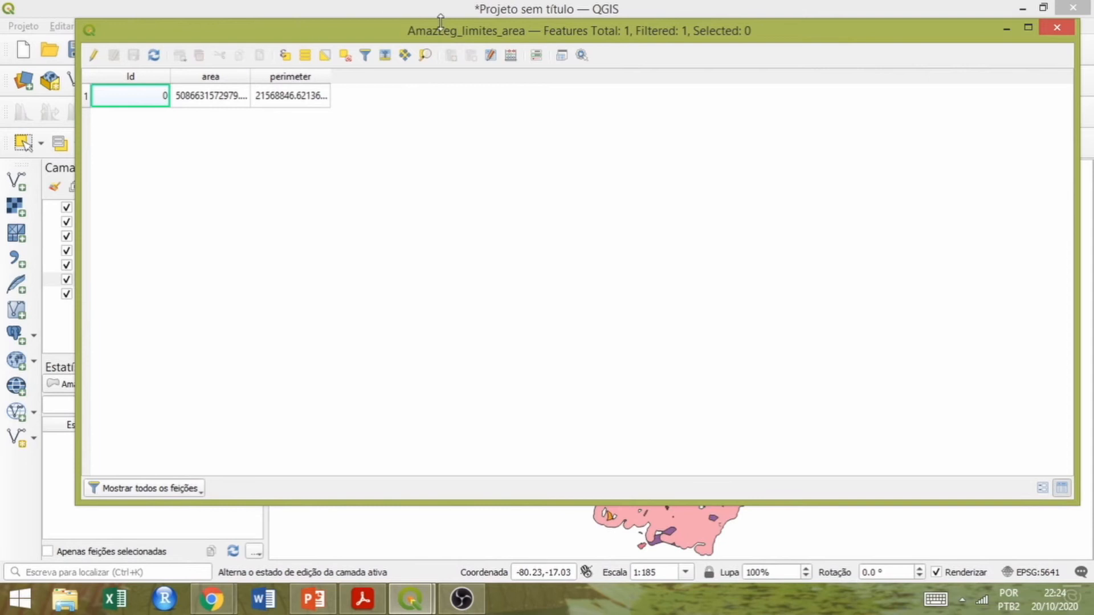
drag(487, 34, 466, 37)
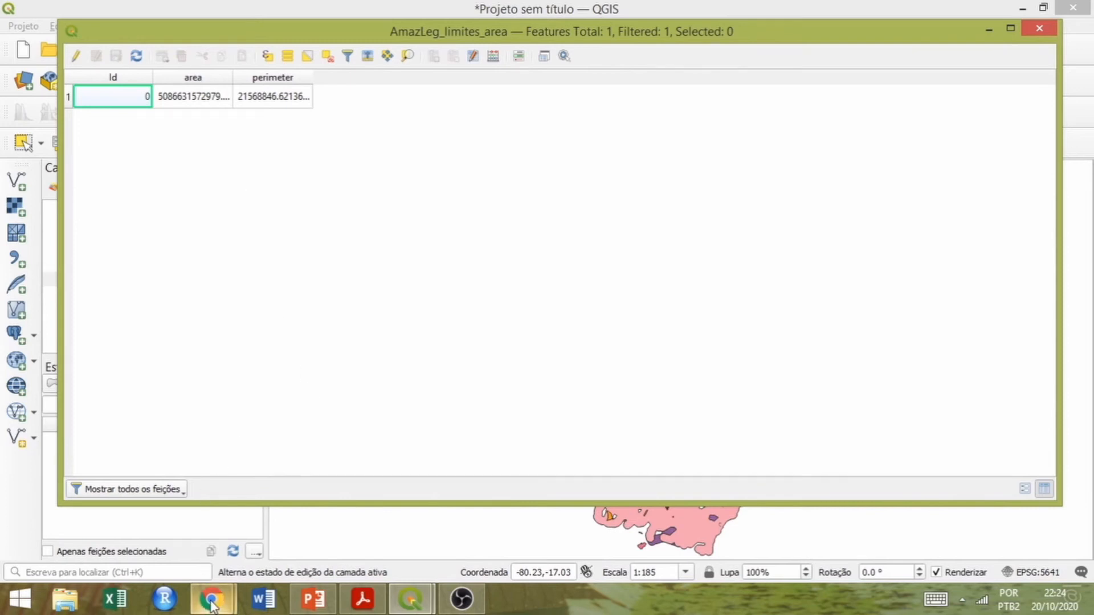
mouse_move(211, 598)
click(267, 515)
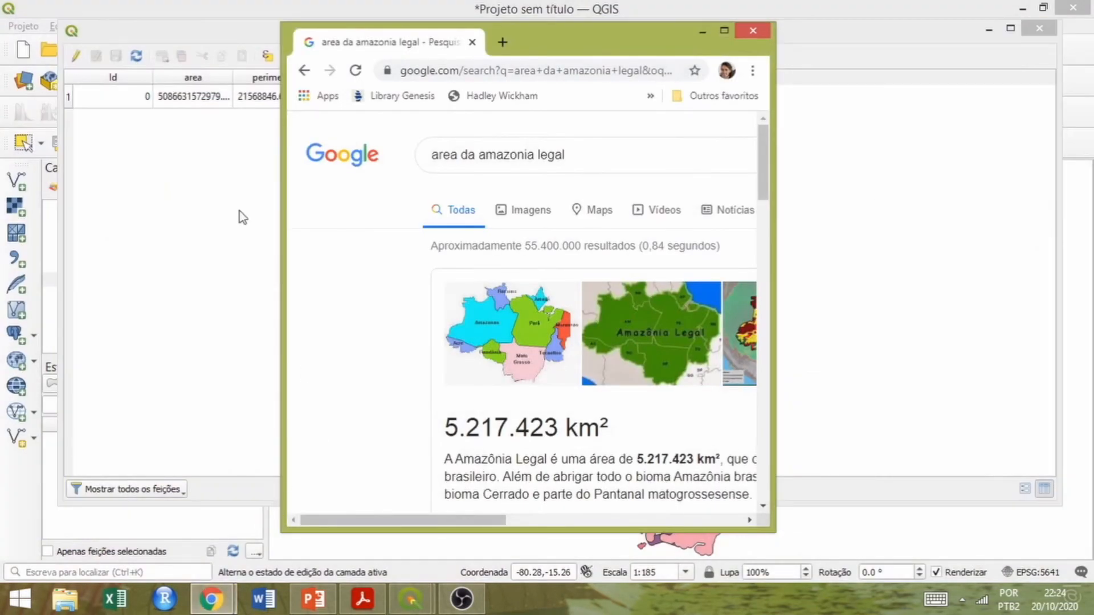
drag(550, 37, 586, 40)
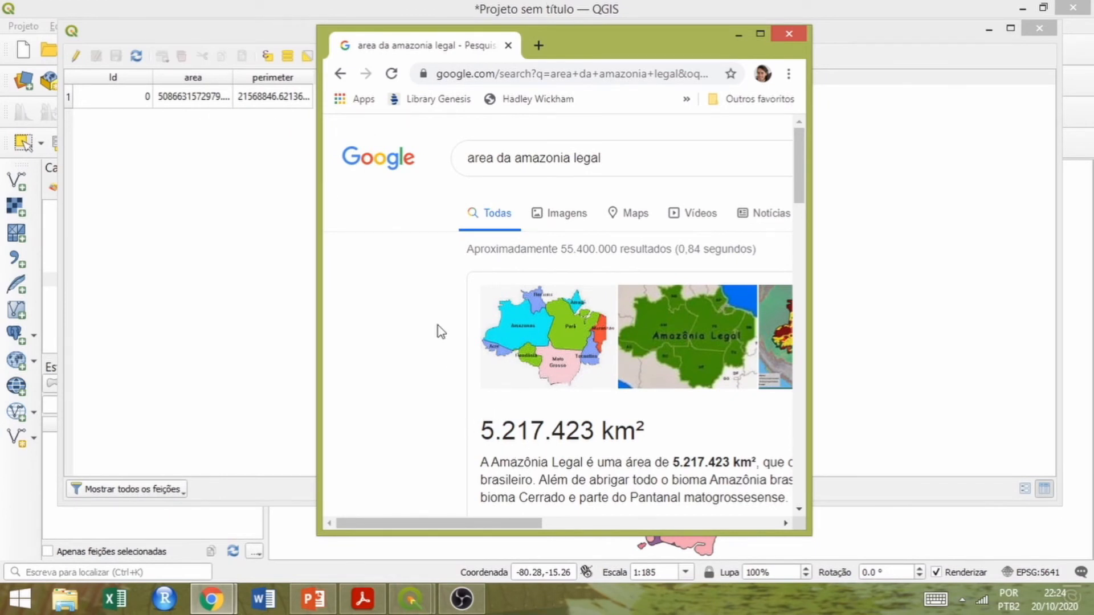
click(786, 36)
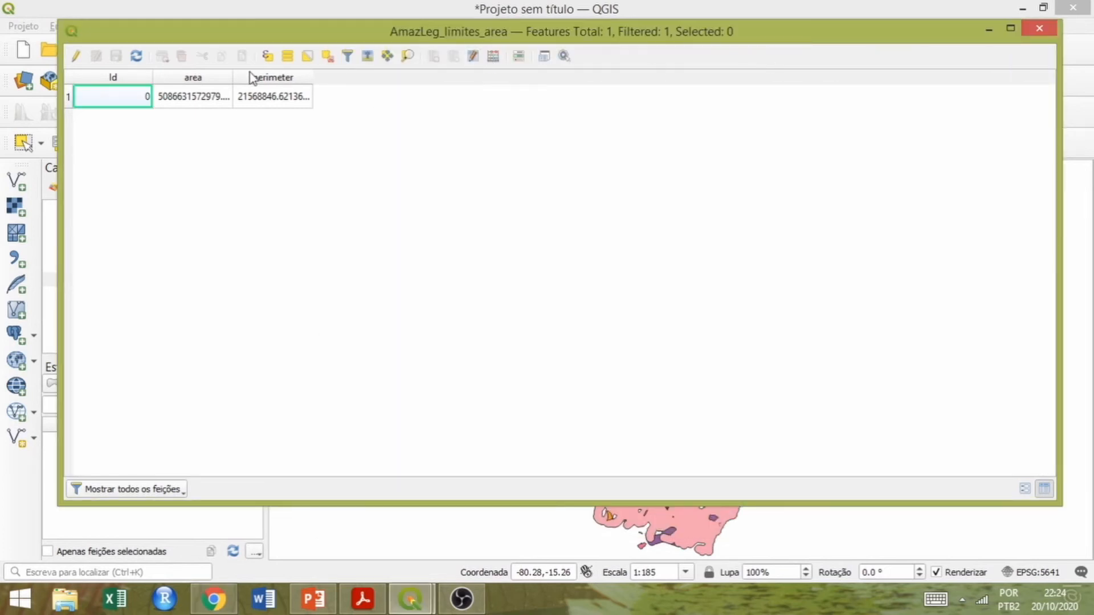
click(1040, 29)
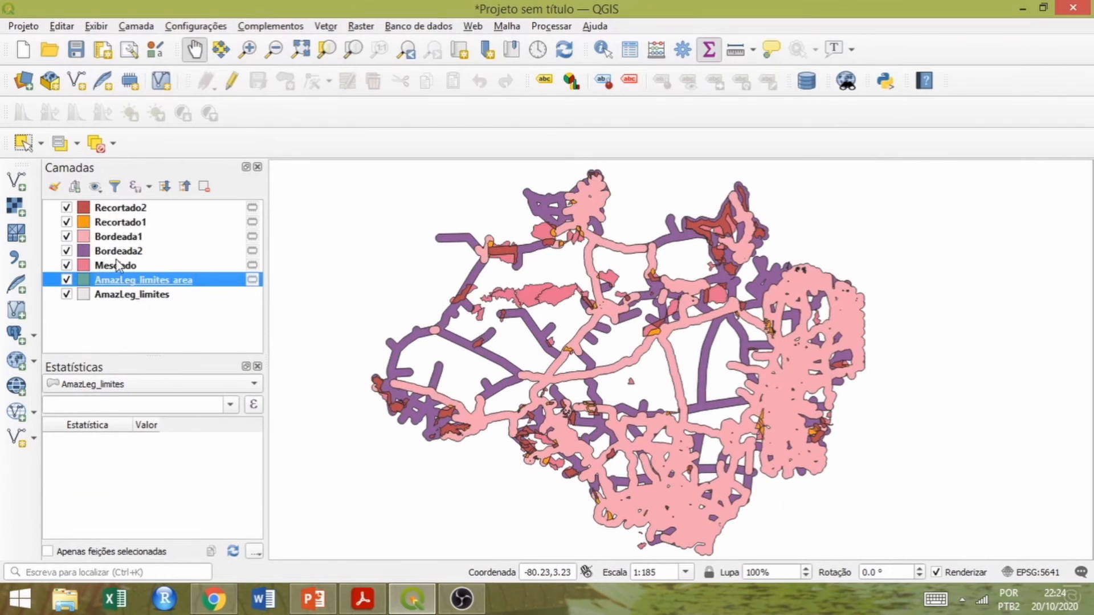
Set the coordinate reference system of the Mesclado layer to SAD69 (EPSG:4291).
click(114, 267)
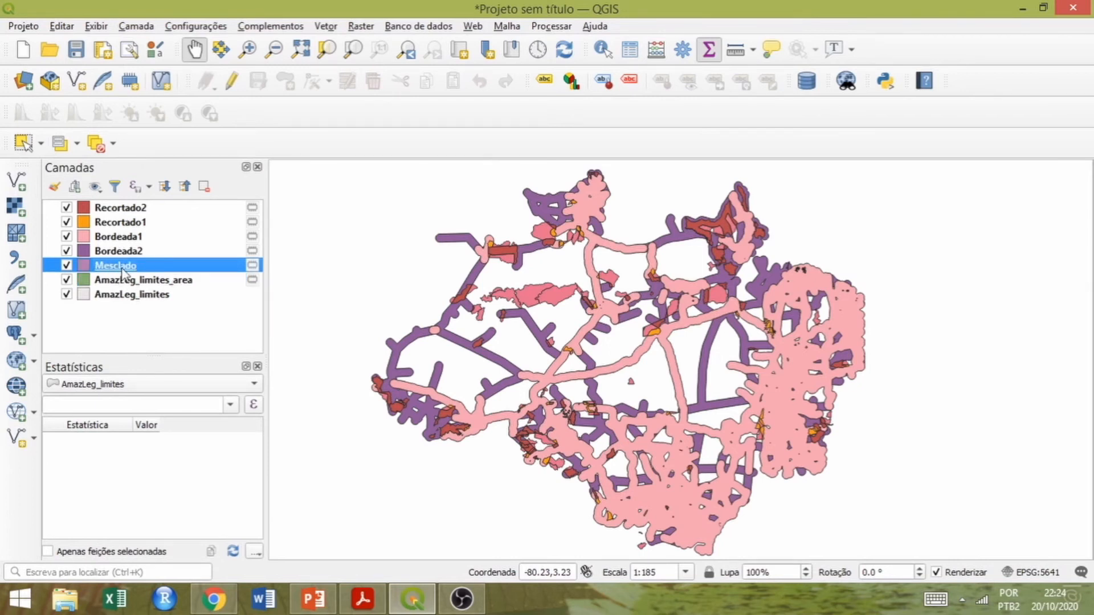
right_click(123, 270)
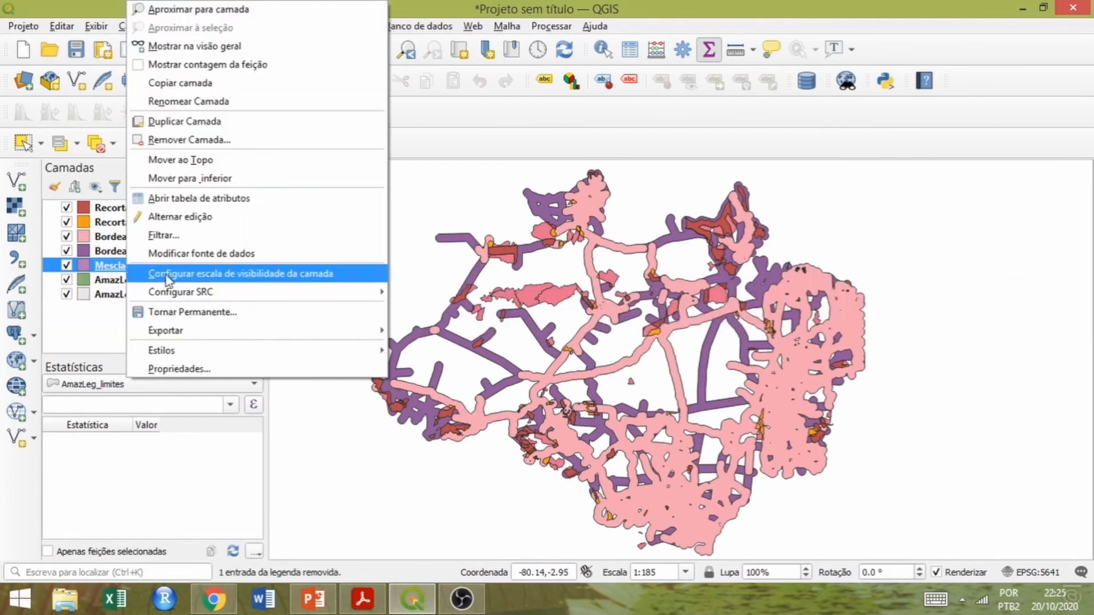
mouse_move(220, 293)
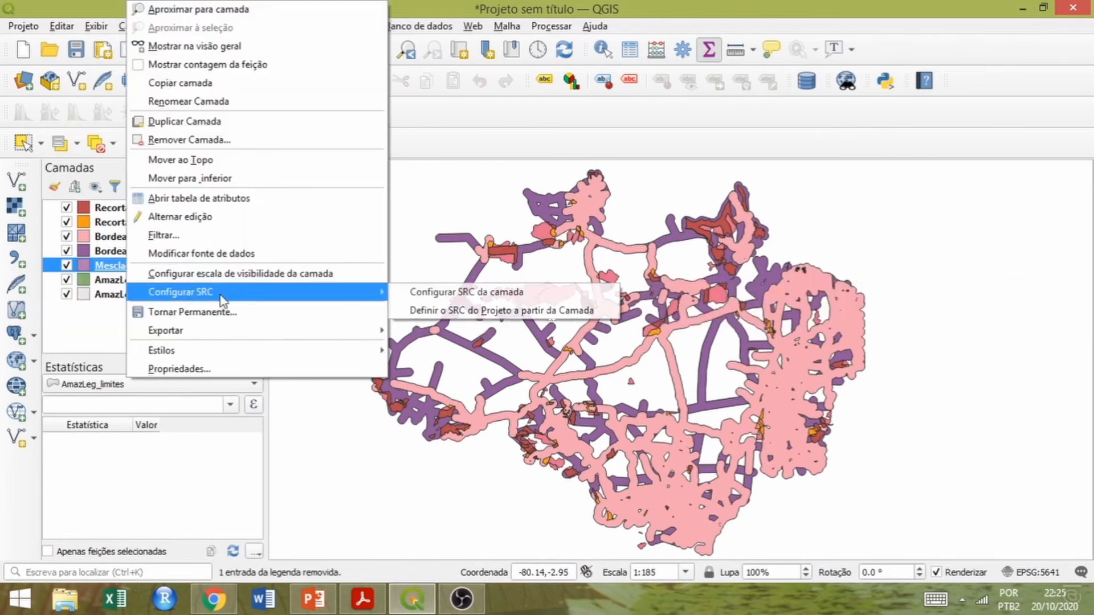
click(411, 292)
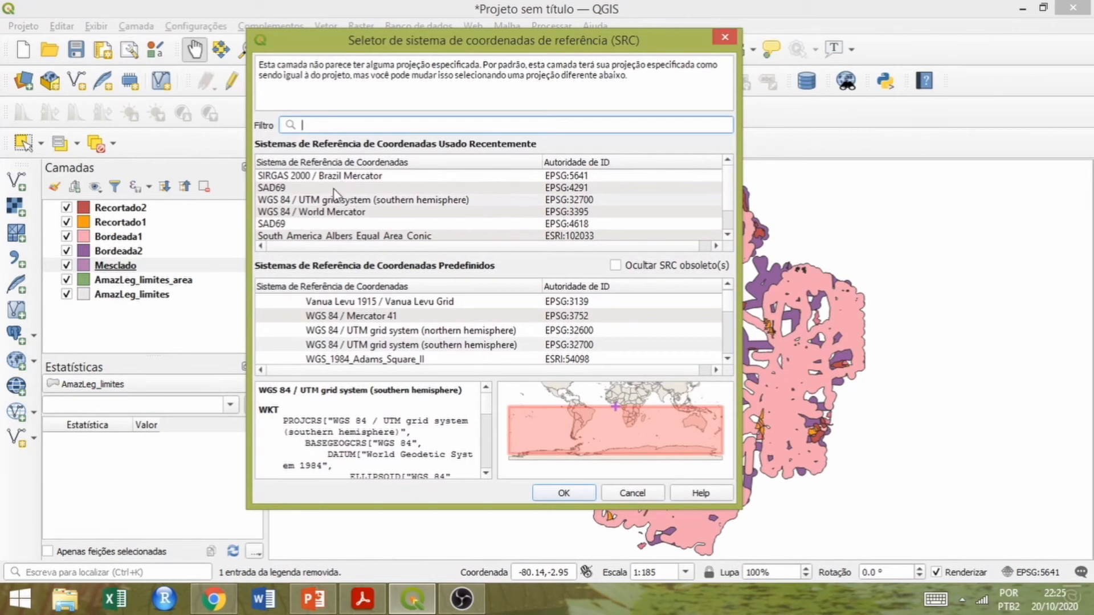
click(334, 190)
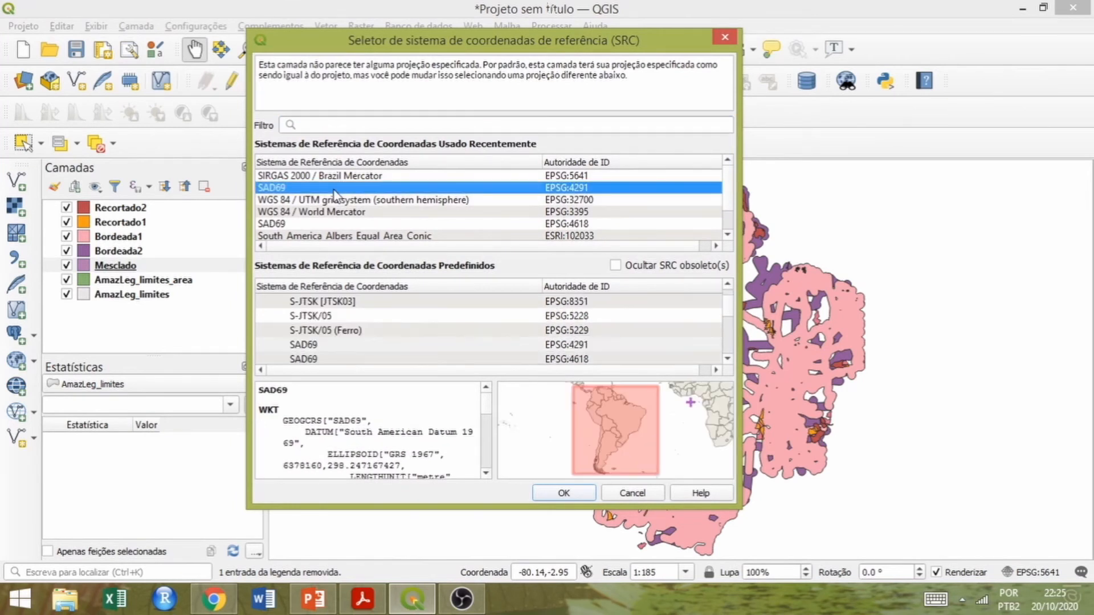
click(557, 497)
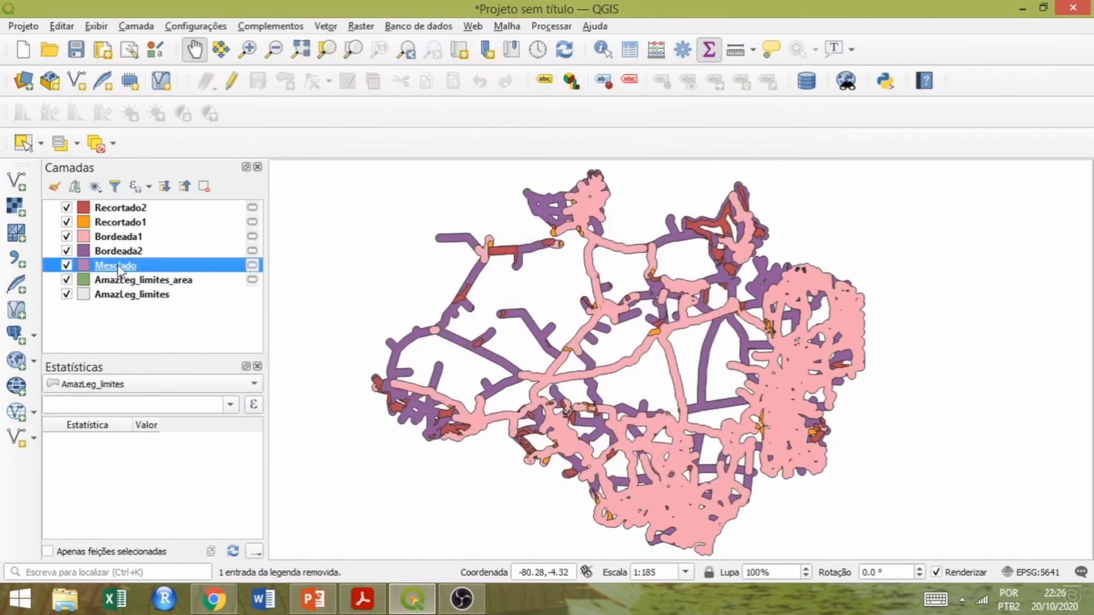
right_click(118, 265)
click(443, 5)
click(326, 26)
mouse_move(383, 63)
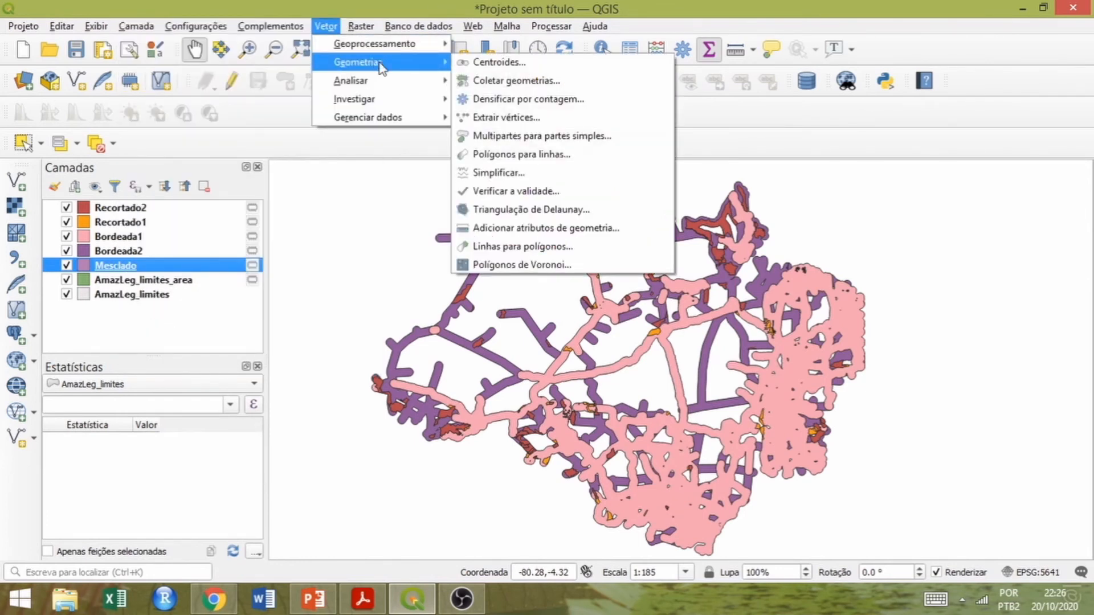
click(539, 227)
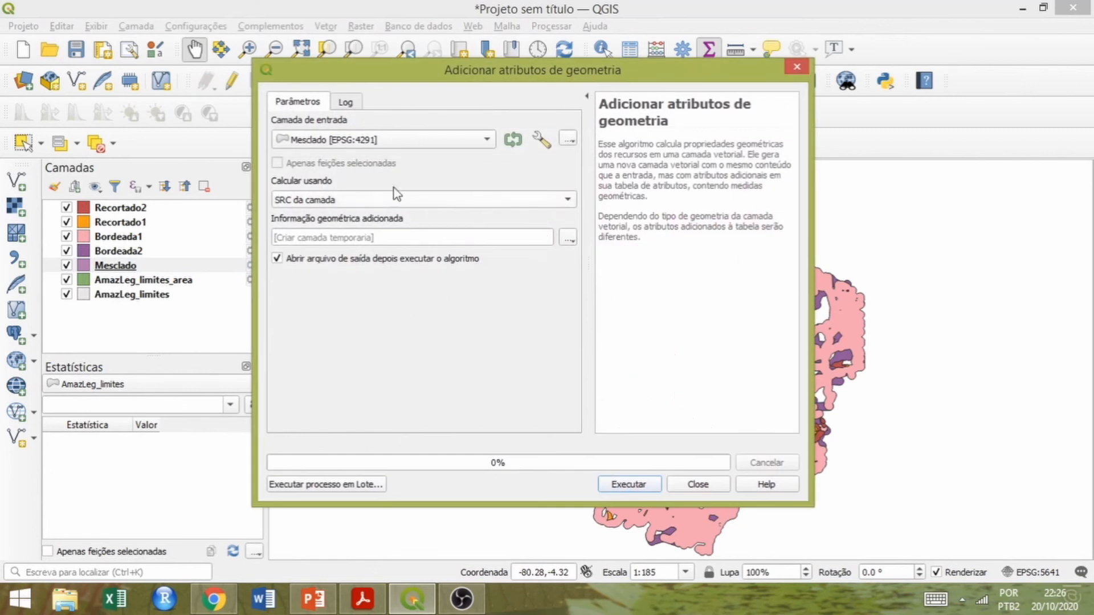
click(357, 201)
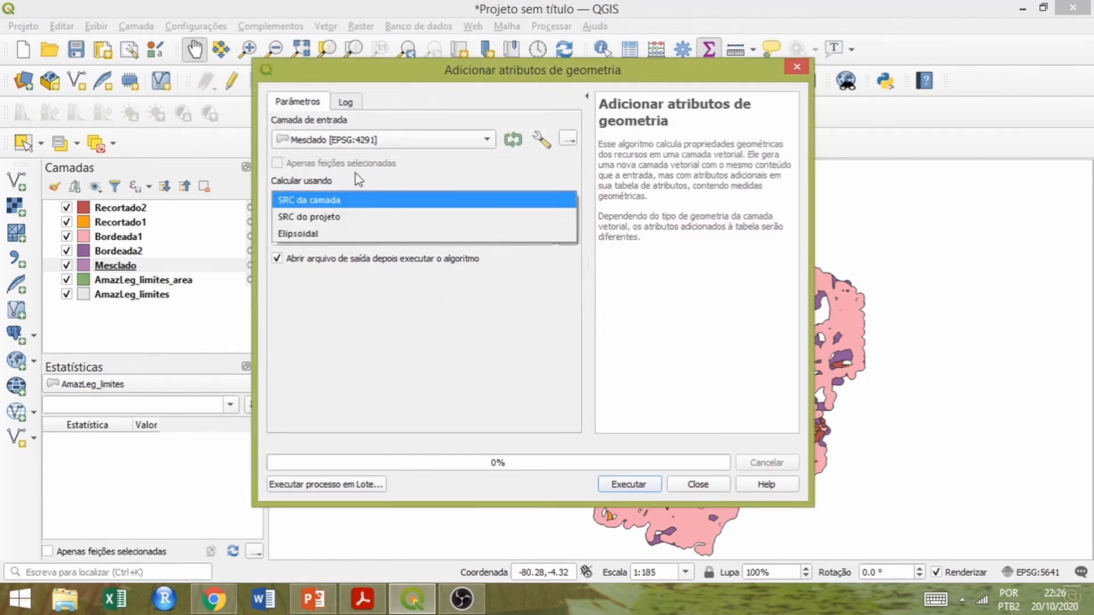
click(328, 220)
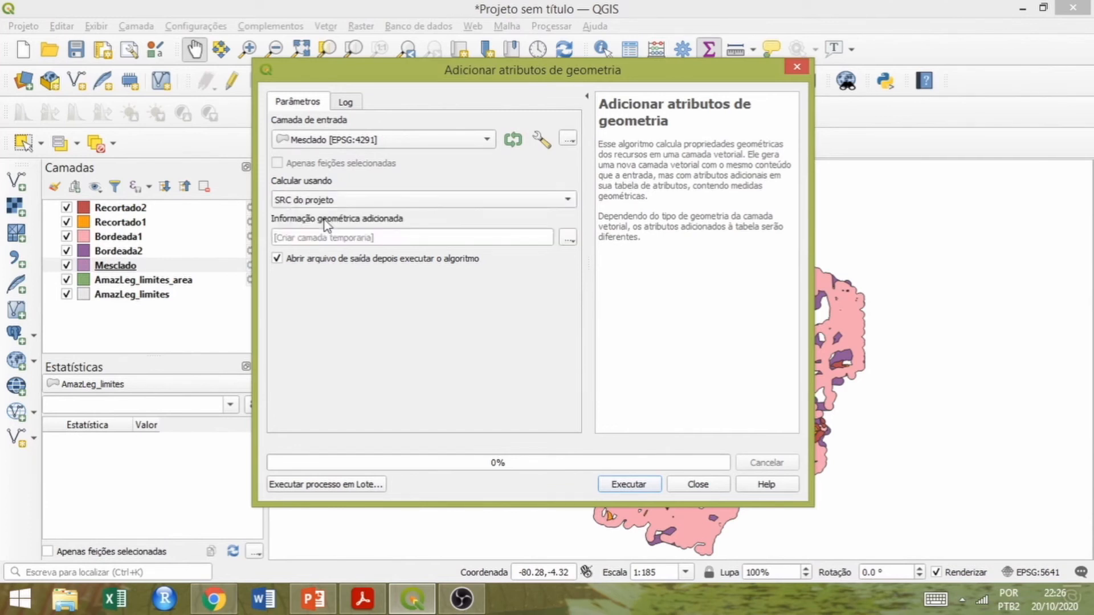
click(797, 67)
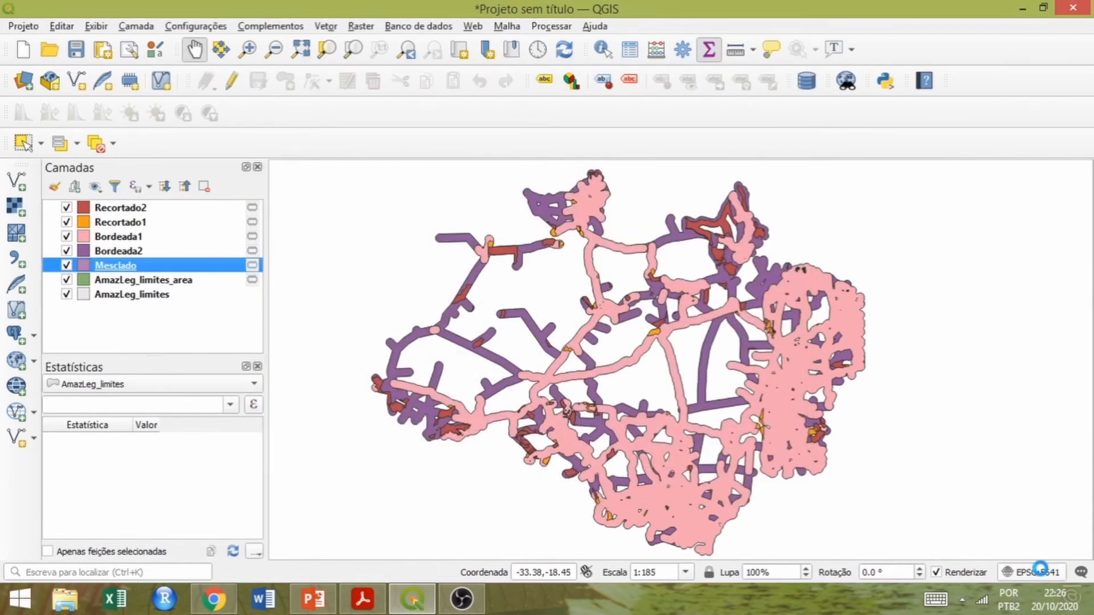
Check that the project's coordinate reference system is SIRGAS 2000 / Brazil Mercator (EPSG:5641).
click(1041, 569)
click(434, 167)
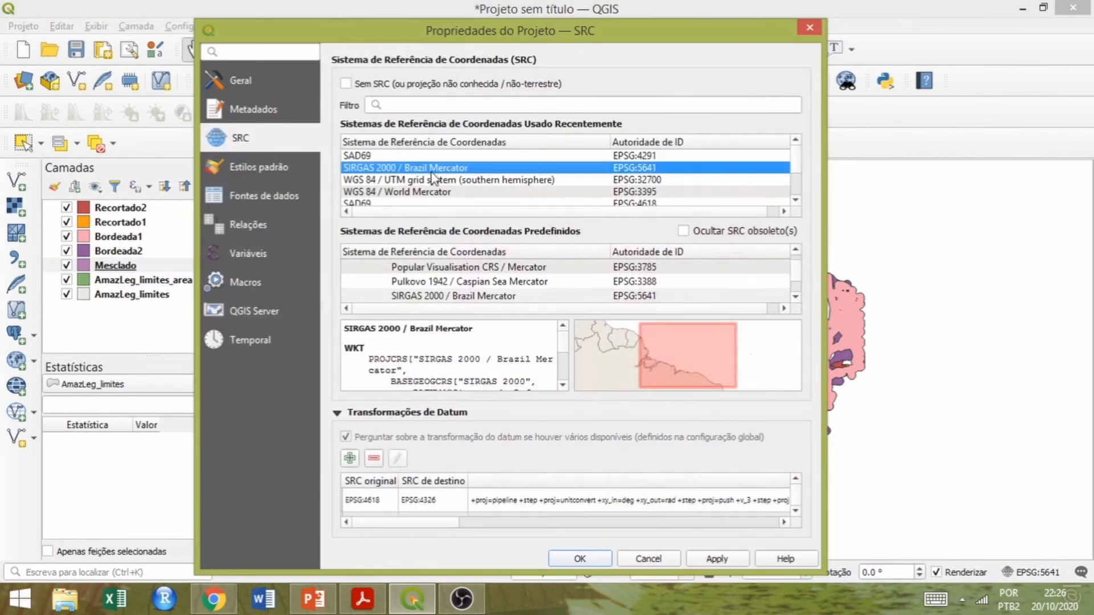
click(579, 558)
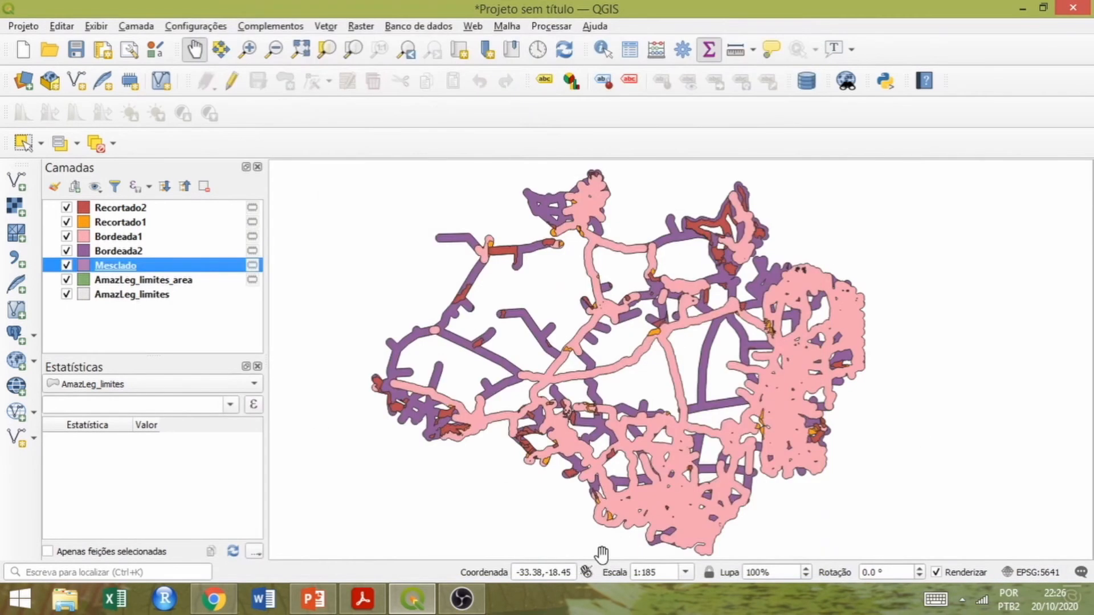
Add geometry attributes to Mesclado, calculated with the project's coordinate system, in a temporary layer.
click(326, 26)
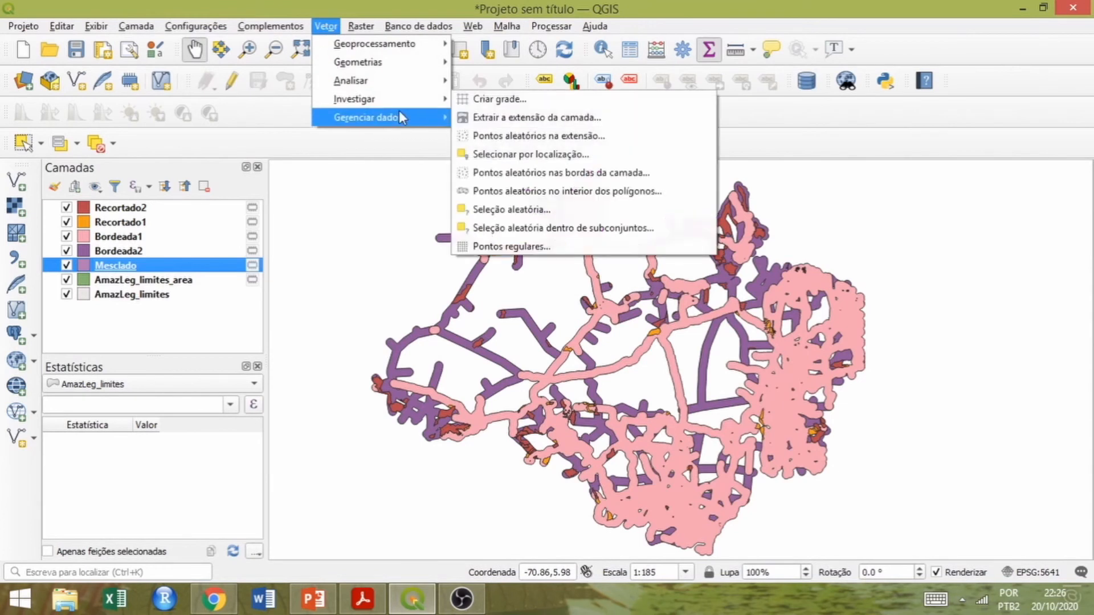
mouse_move(424, 64)
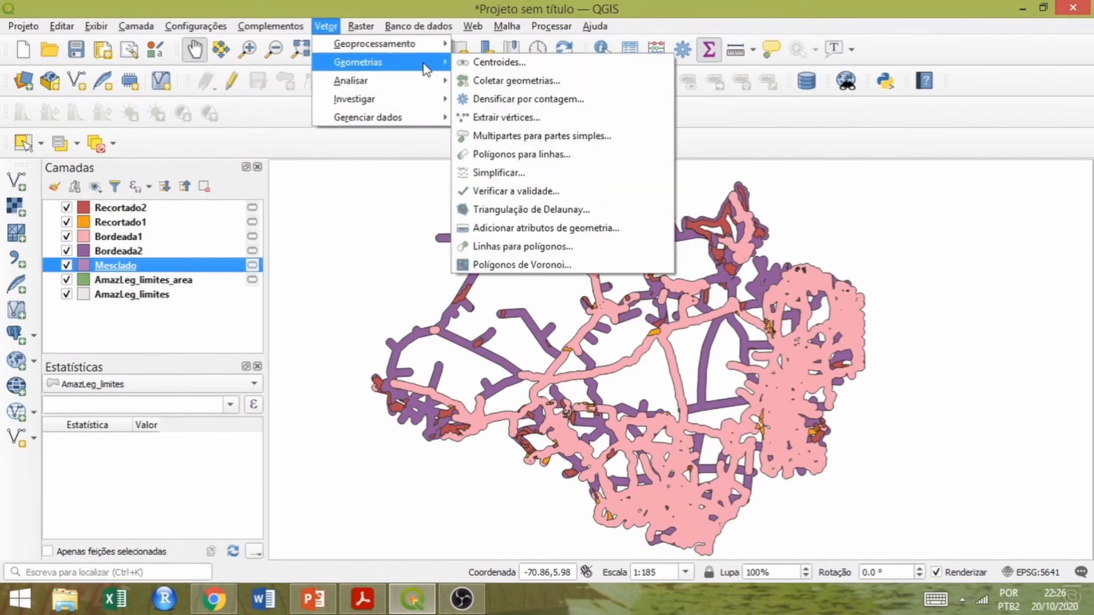
click(525, 228)
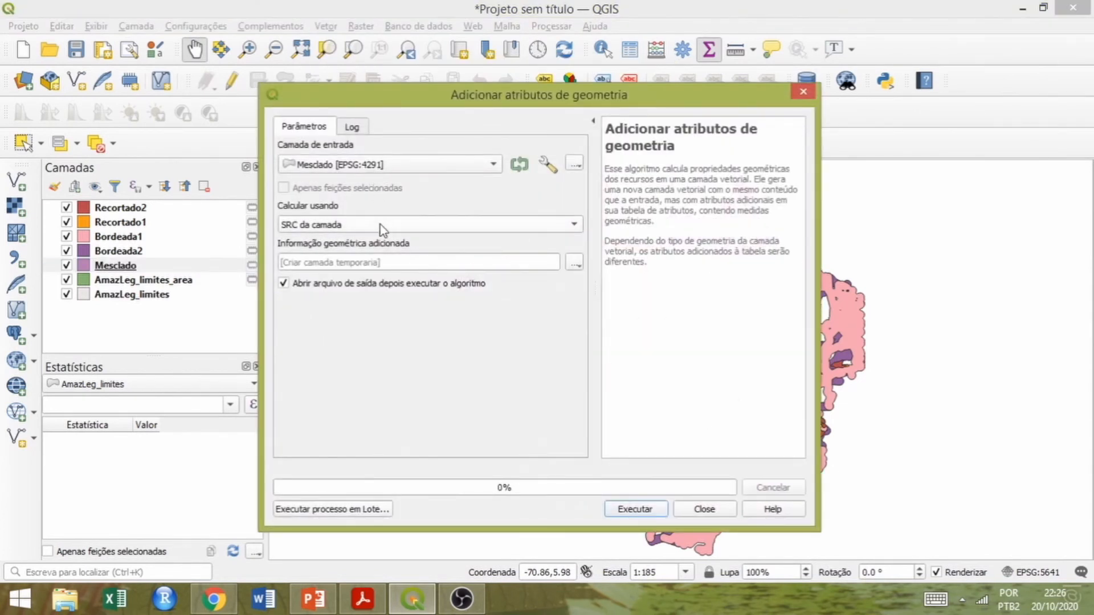
click(380, 225)
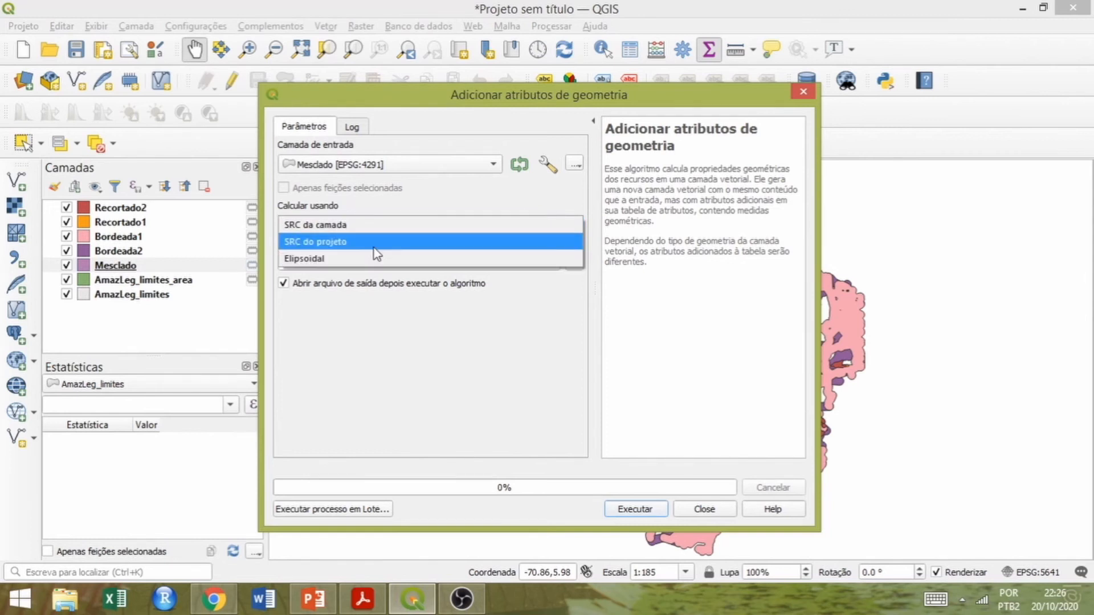
click(373, 248)
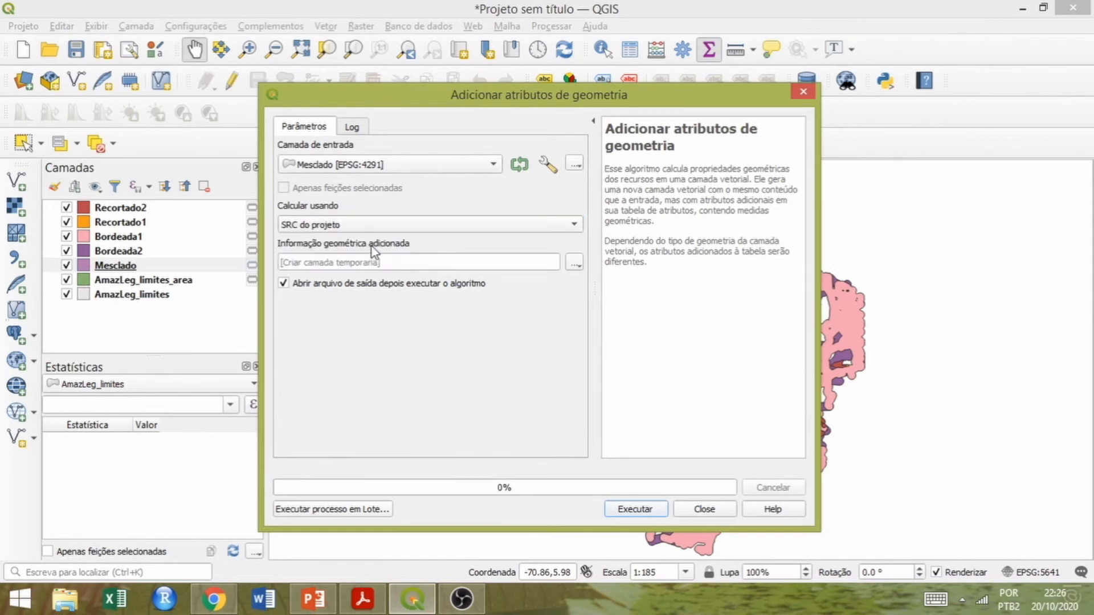
click(636, 509)
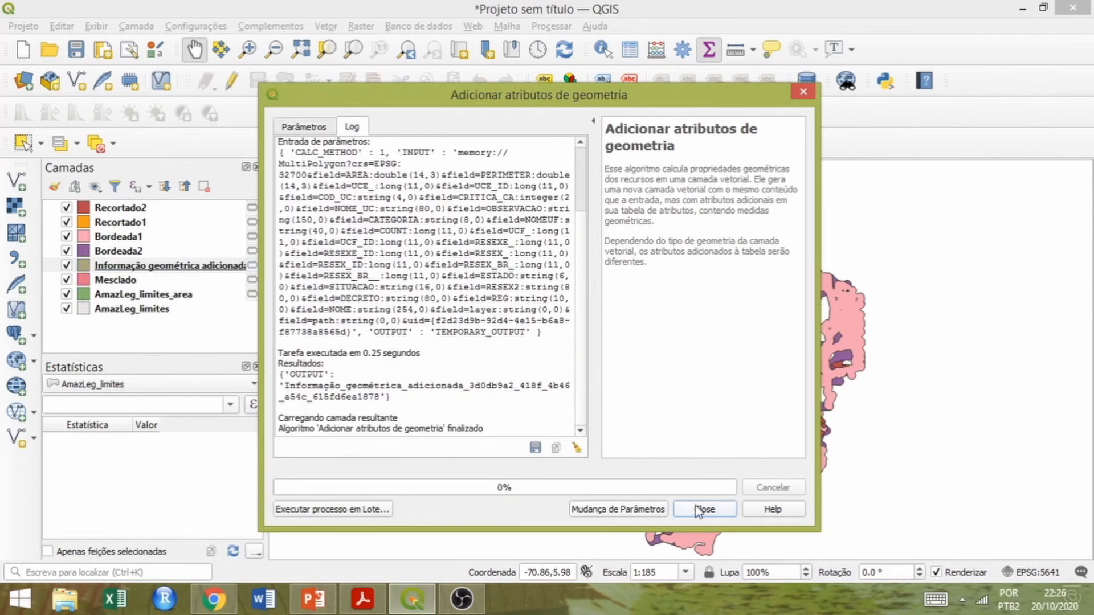
click(704, 509)
Examine the new geometry layer's attribute table sorted by area_2, first ascending and finally descending.
click(200, 272)
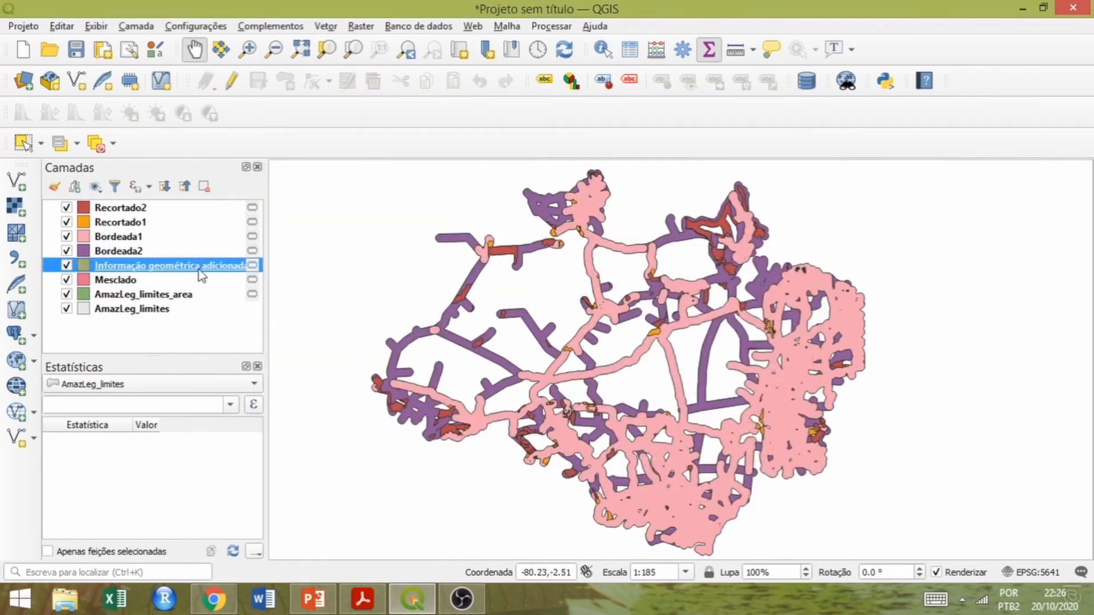
right_click(199, 273)
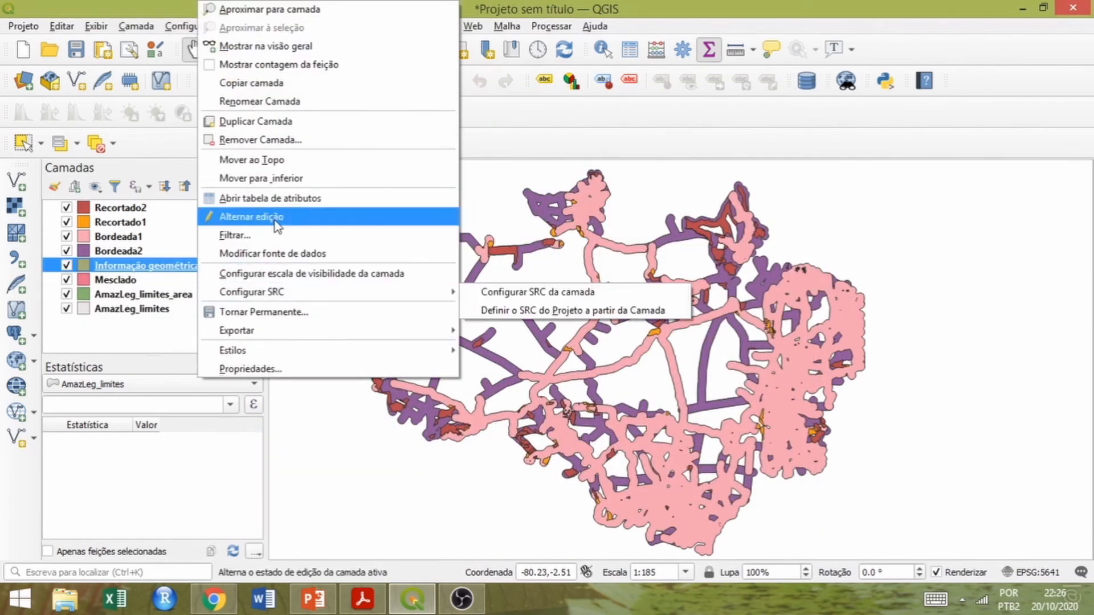
click(272, 199)
drag(223, 468, 875, 494)
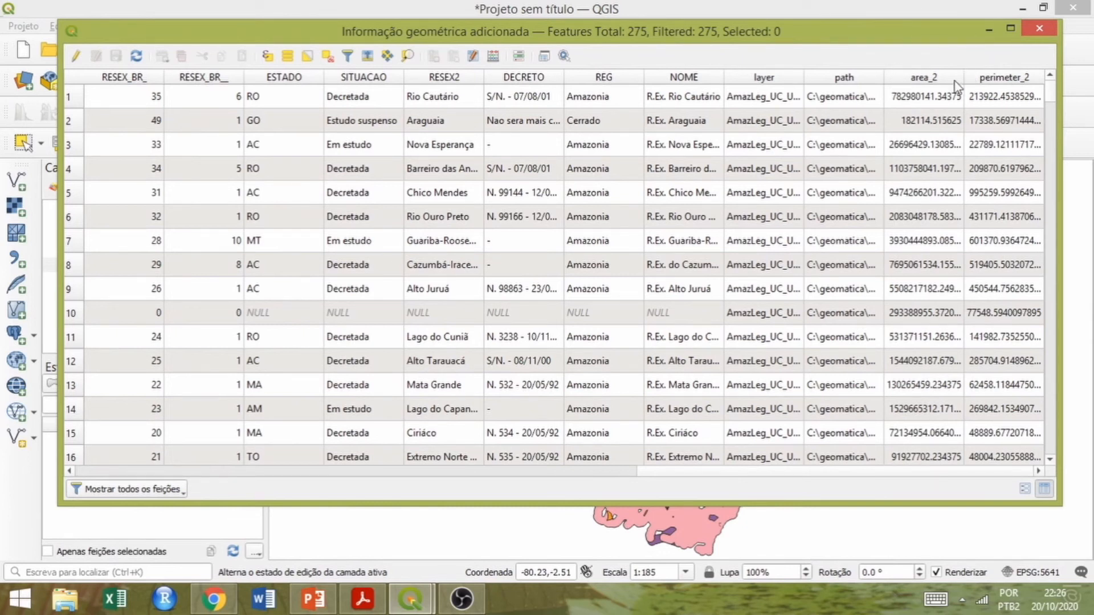
click(924, 78)
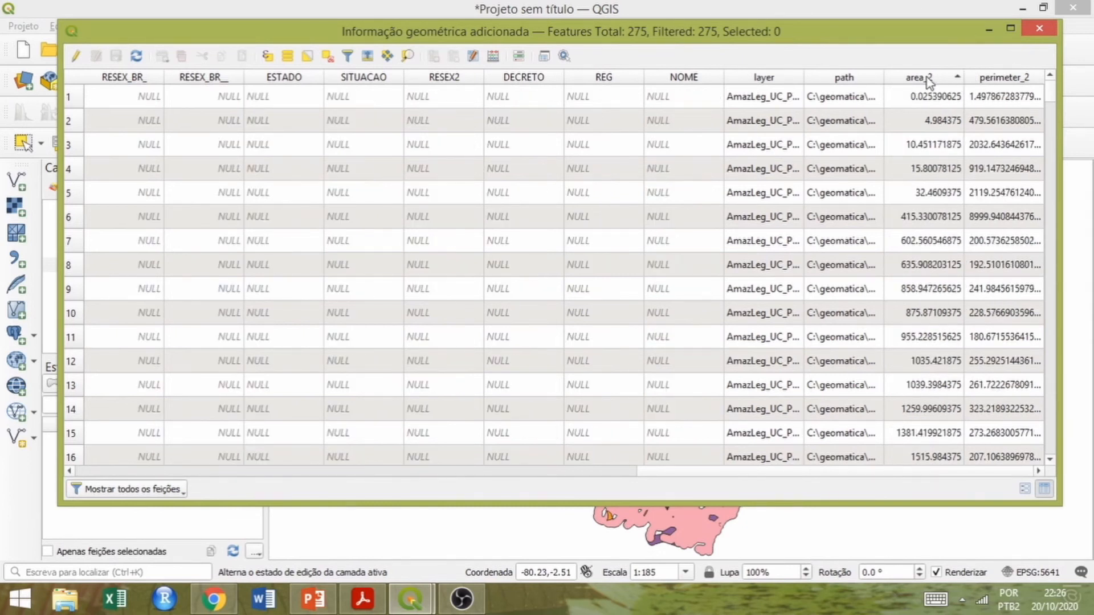
click(927, 77)
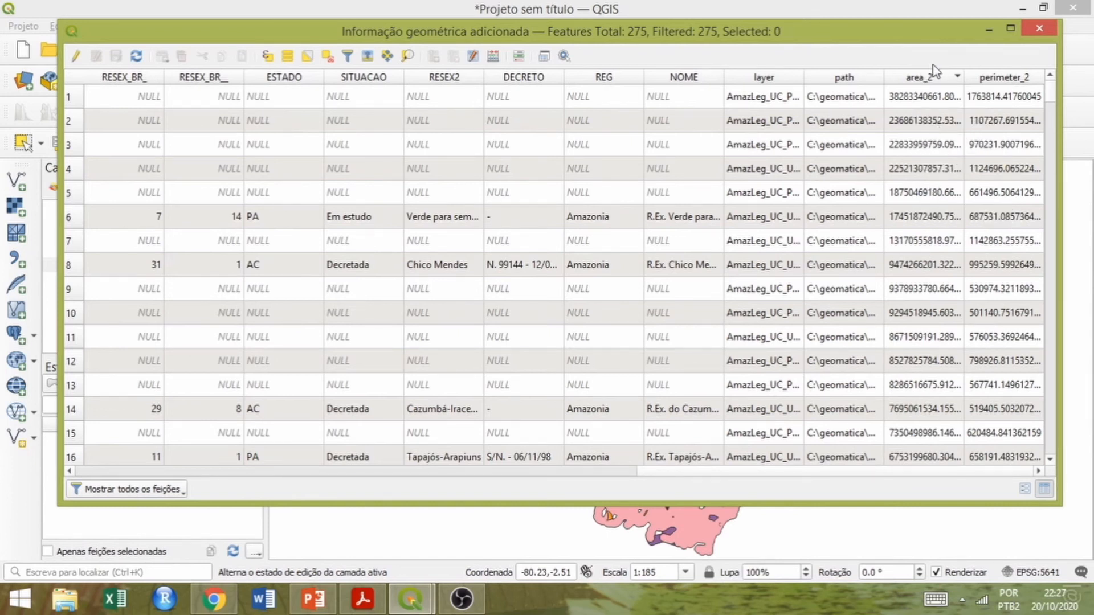
click(1040, 27)
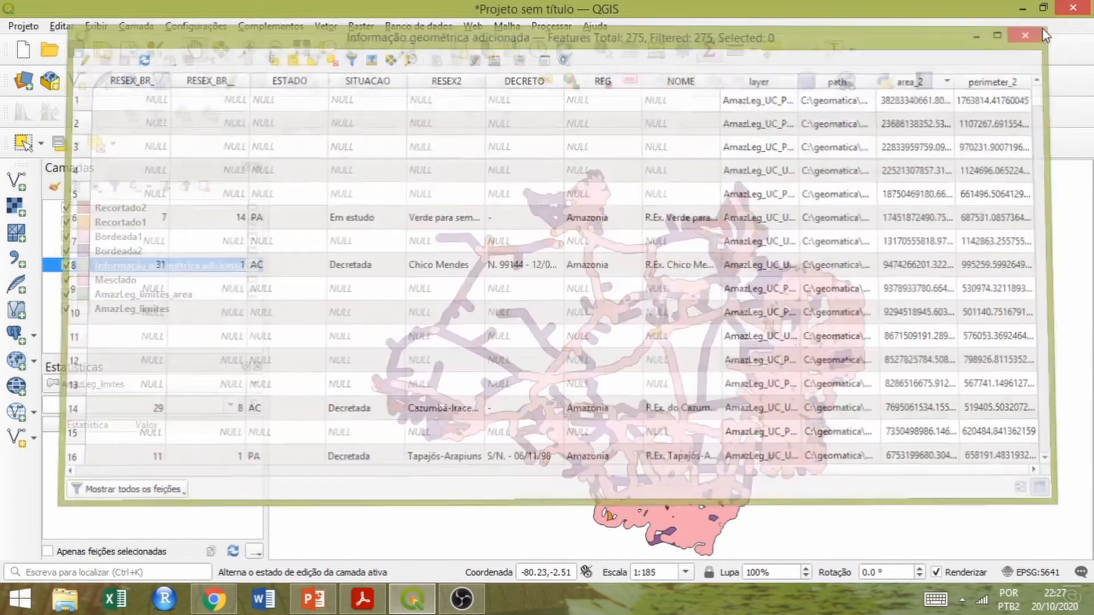
Rename the new geometry information layer as Mesclado_UC_area.
right_click(182, 266)
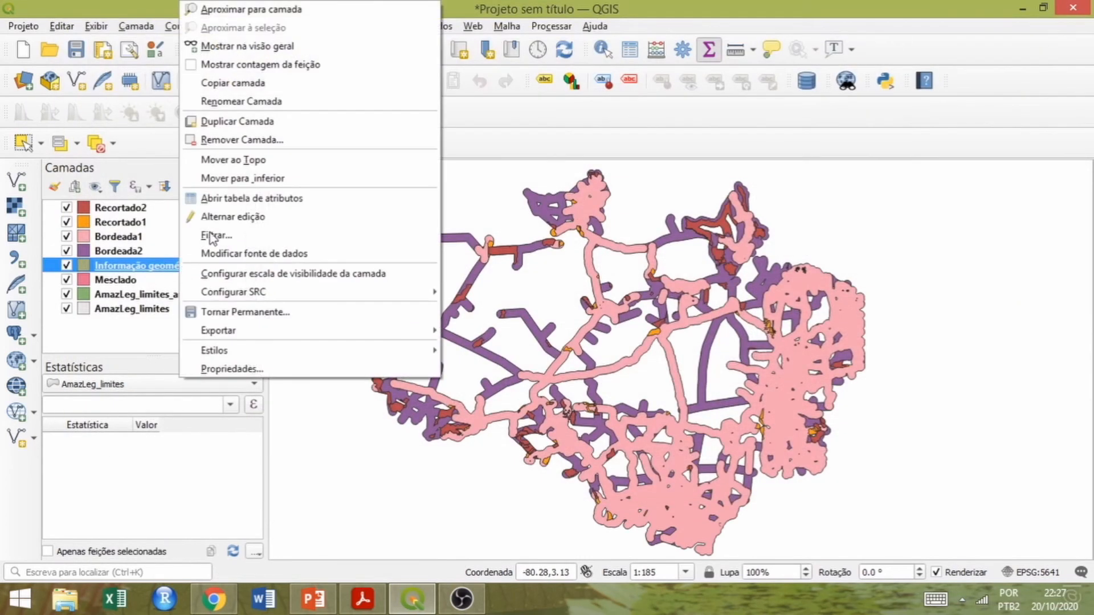
click(225, 102)
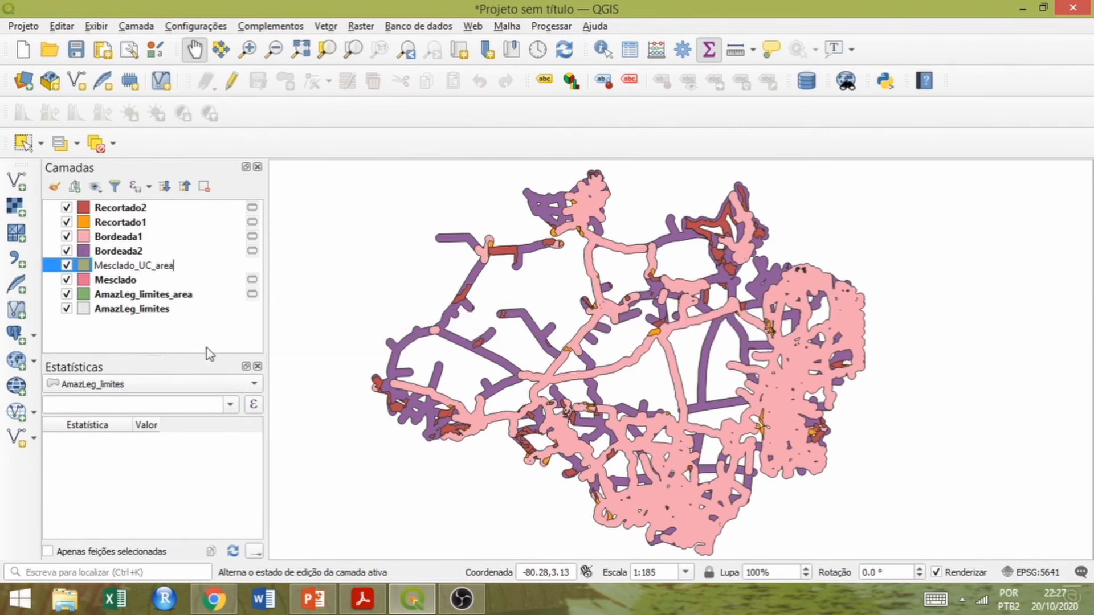
click(87, 267)
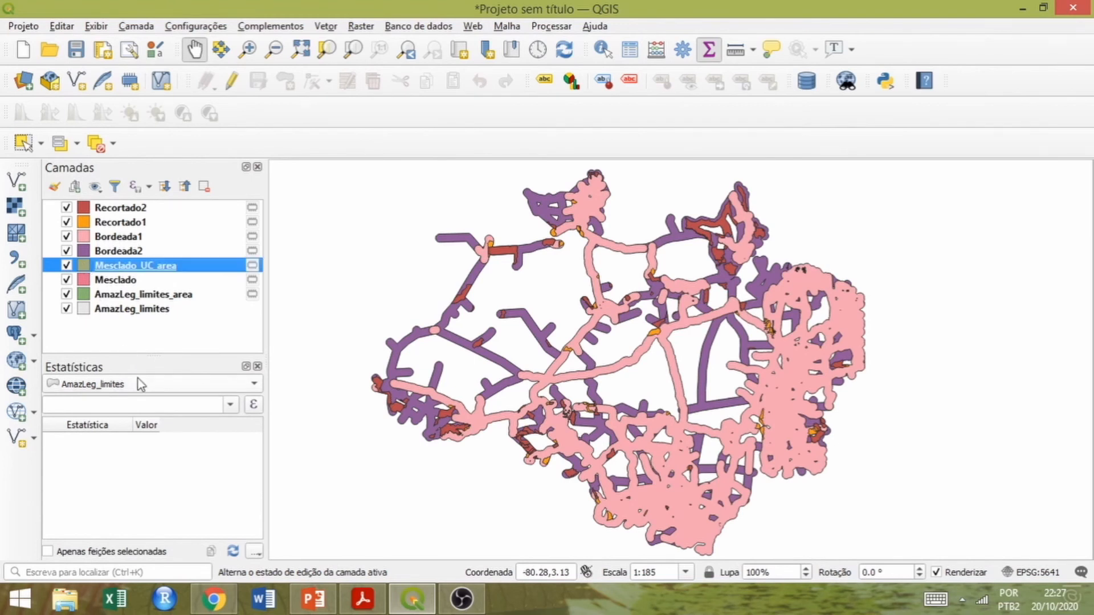
Calculate the statistics of the area_2 field for the Mesclado_UC_area layer.
click(255, 386)
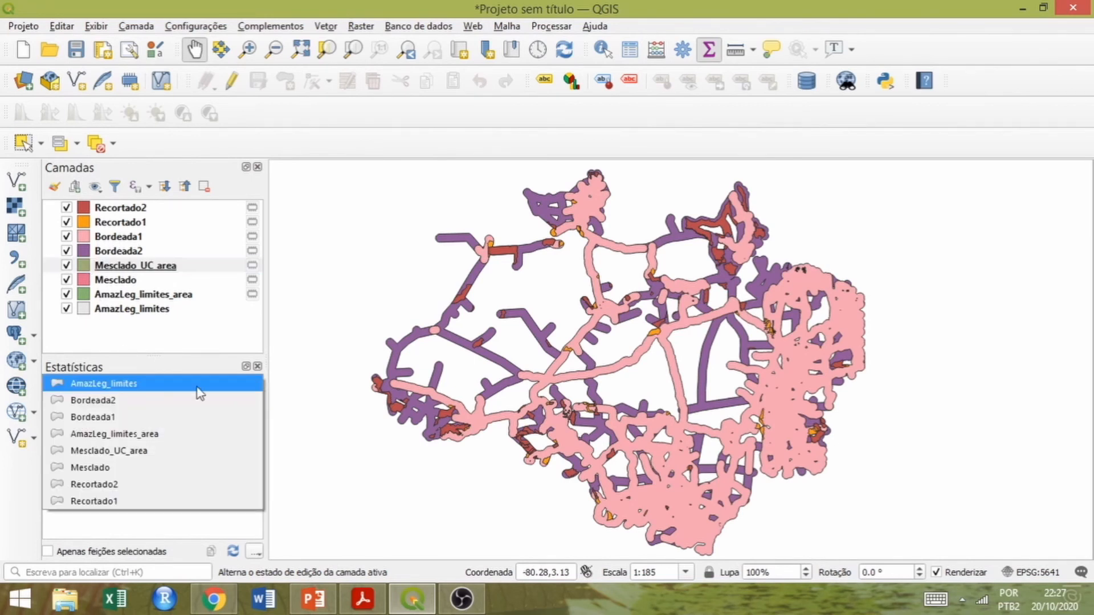
click(108, 454)
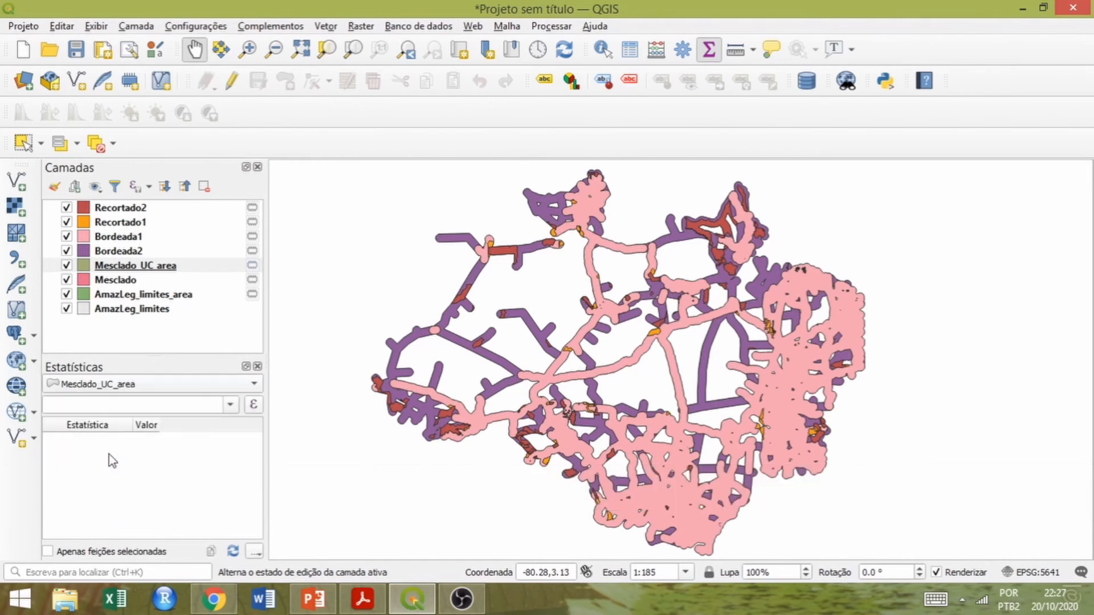
click(230, 406)
scroll(231, 531, down, 5)
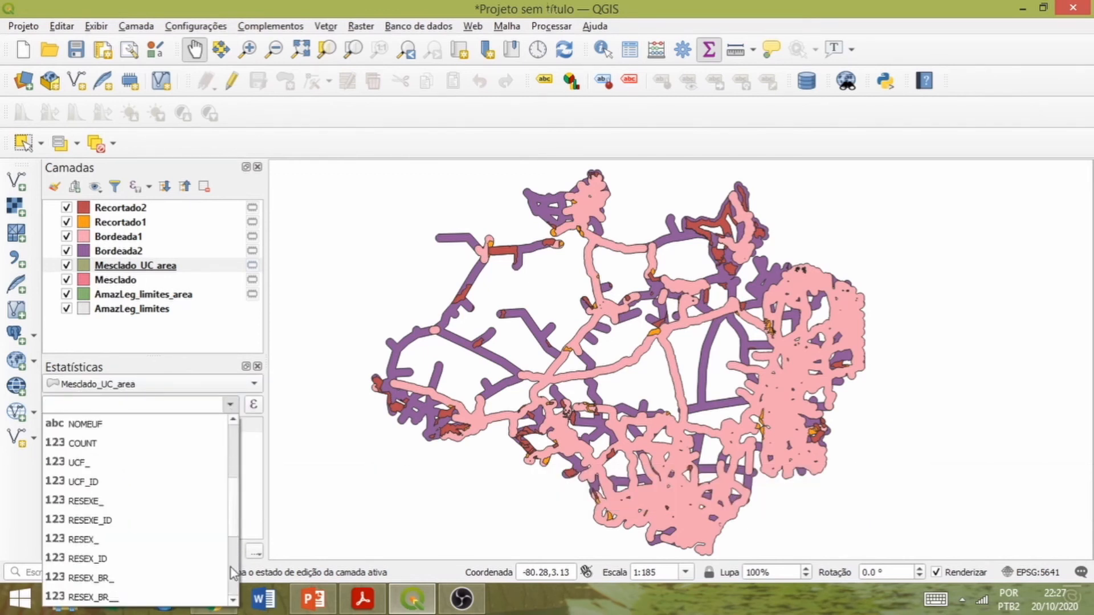
scroll(183, 561, down, 3)
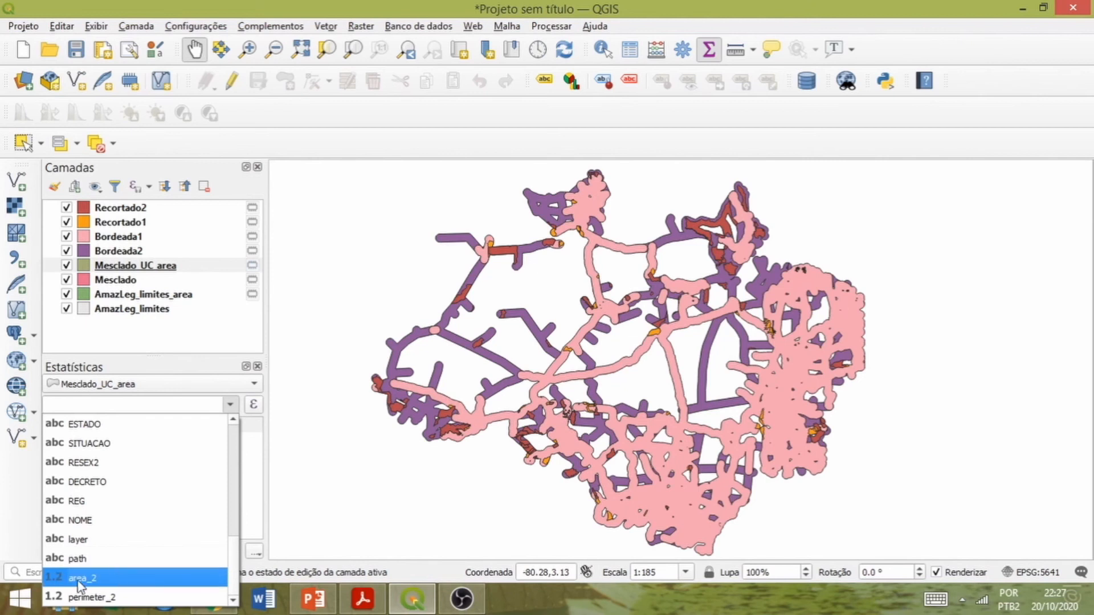
click(81, 578)
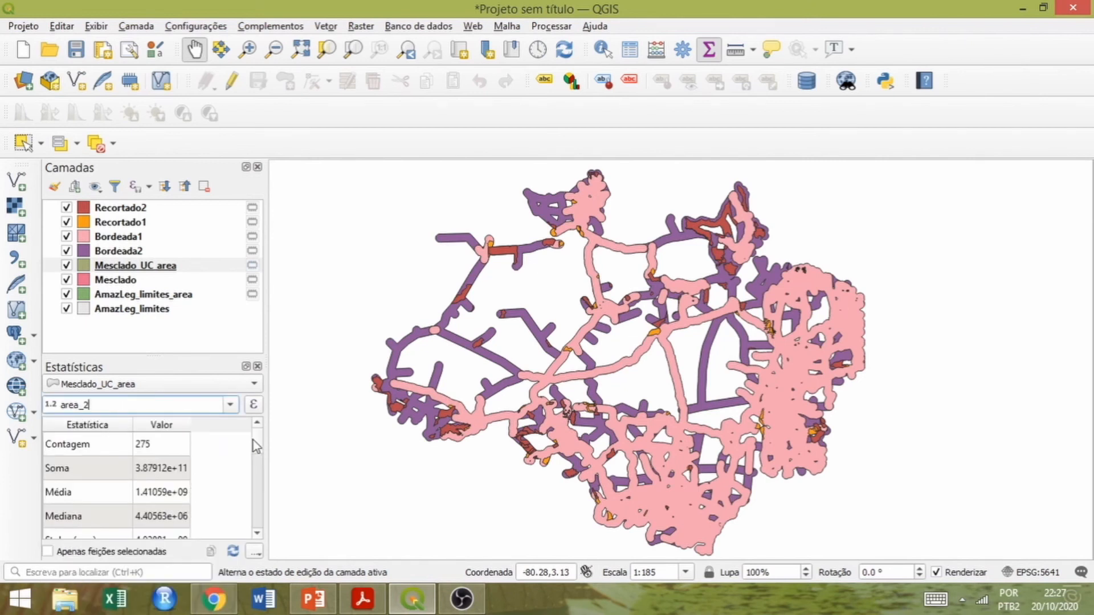
Check the sum of area_2 in the statistics and switch to the PowerPoint slide on the protected percentage of the Legal Amazon.
scroll(258, 441, down, 1)
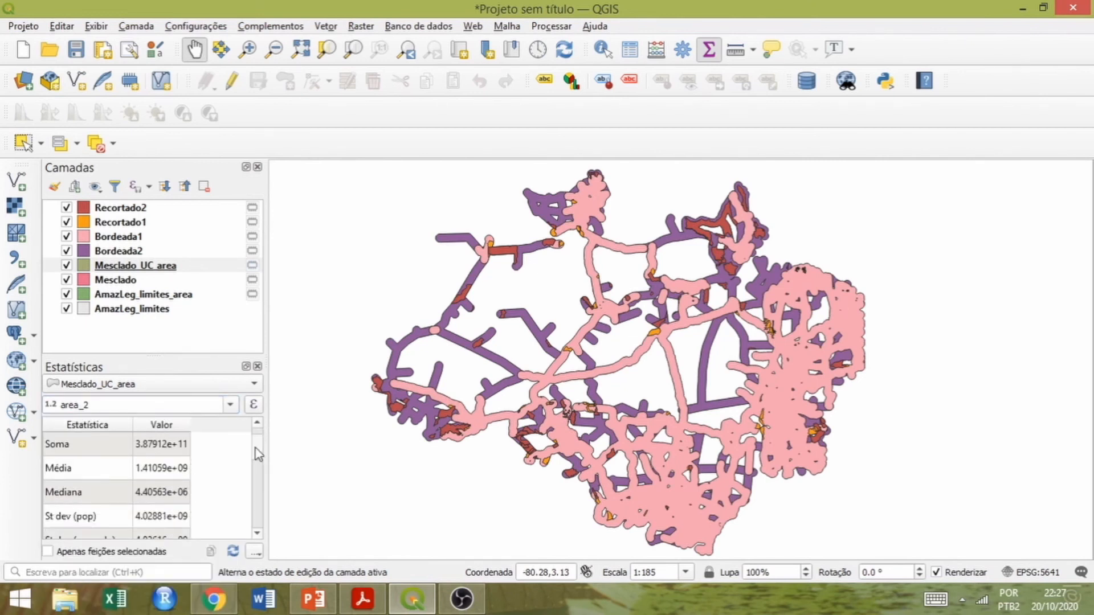
click(95, 444)
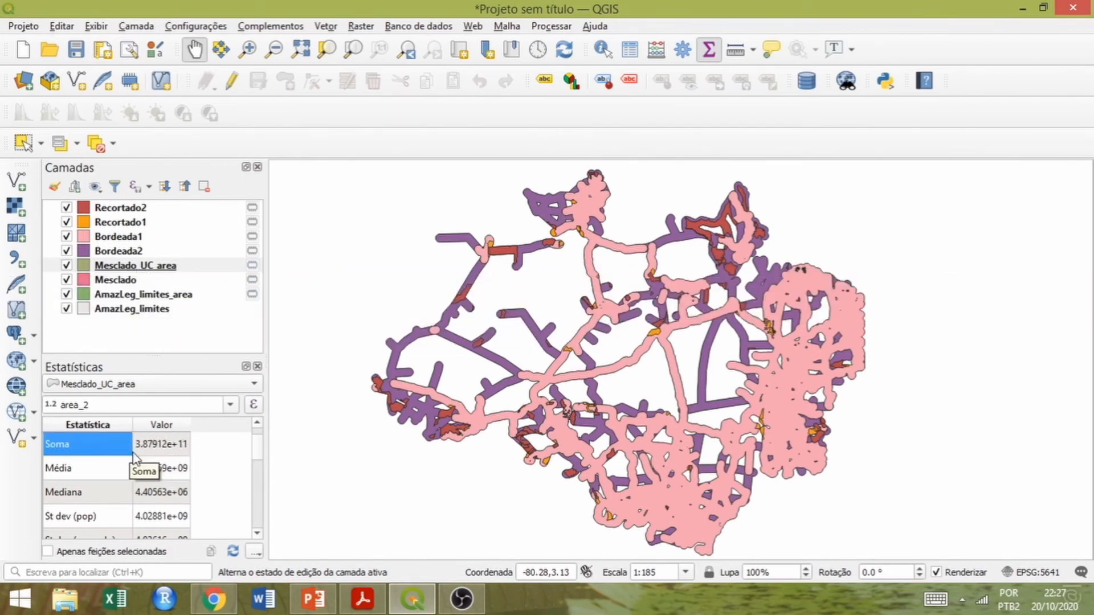
key(alt+Tab)
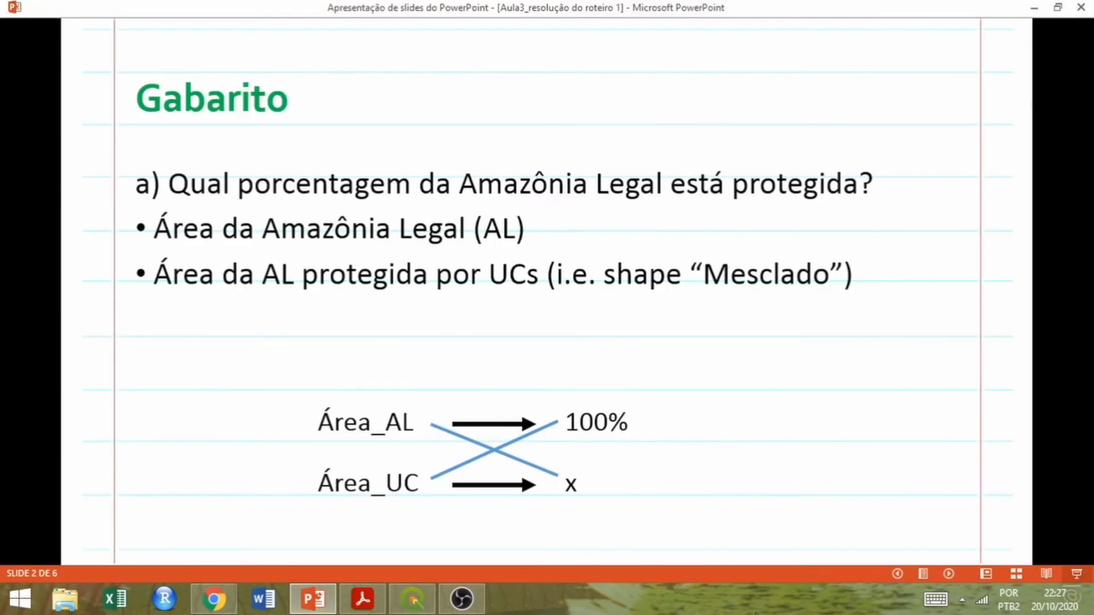